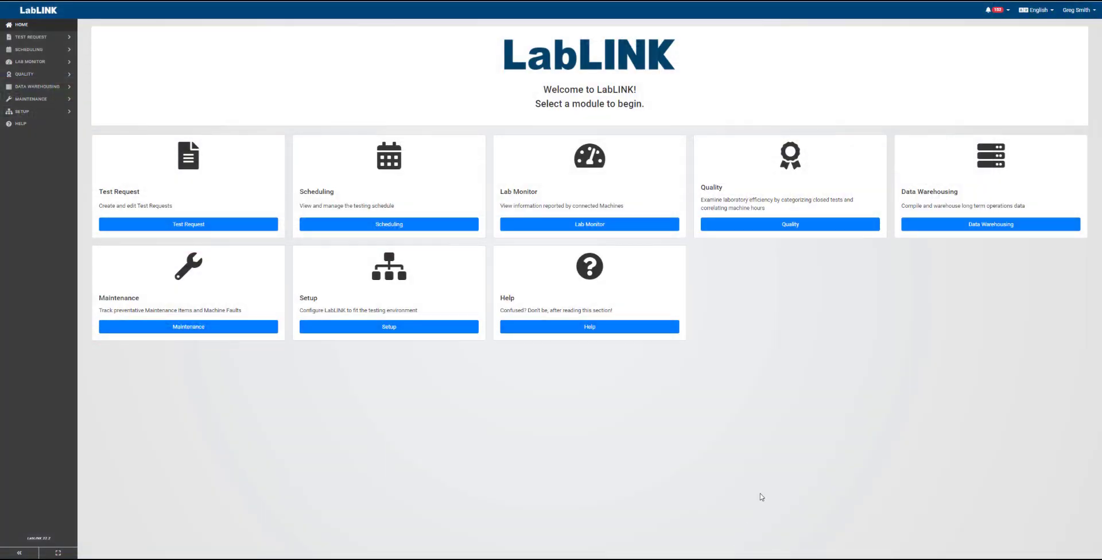
Search the test requests by the test name 106896
left_click(26, 38)
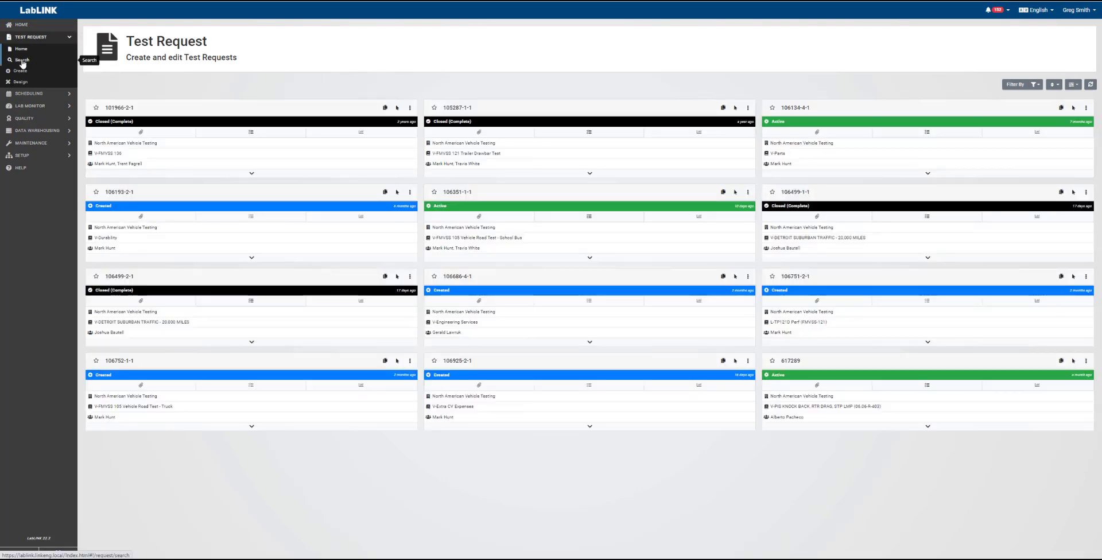
left_click(23, 60)
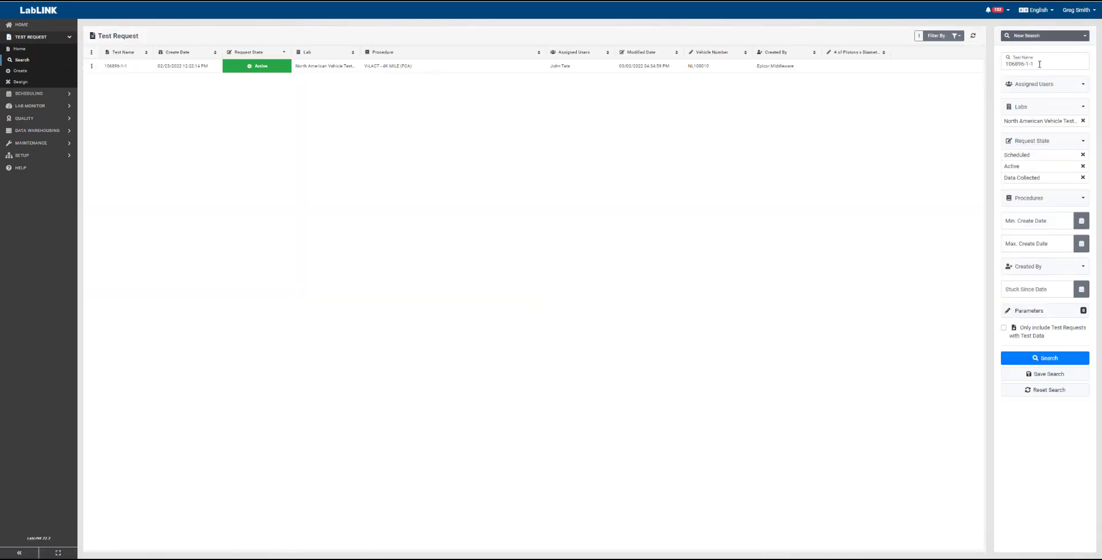
left_click_drag(1042, 64, 986, 55)
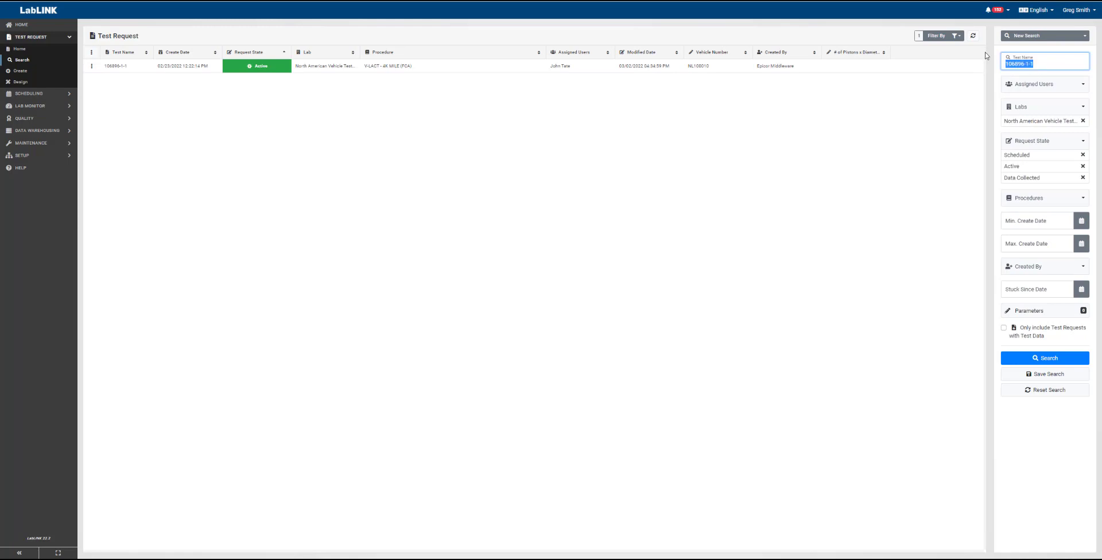
type("106896")
key("Return")
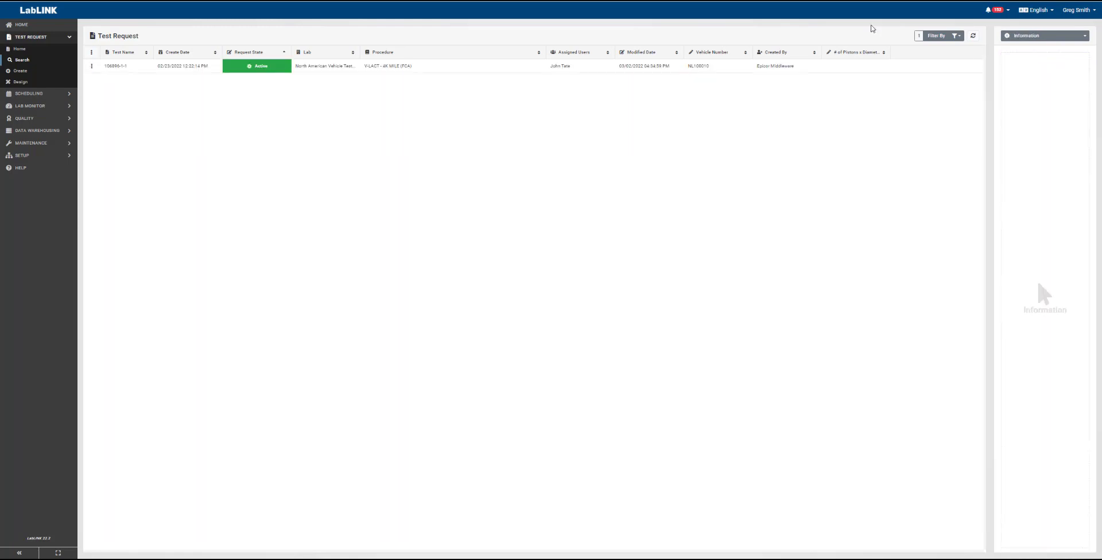
Download all warm-storage Base test data files of test request 106896-1-1, including its ProLINK files, and close the file list
left_click(92, 67)
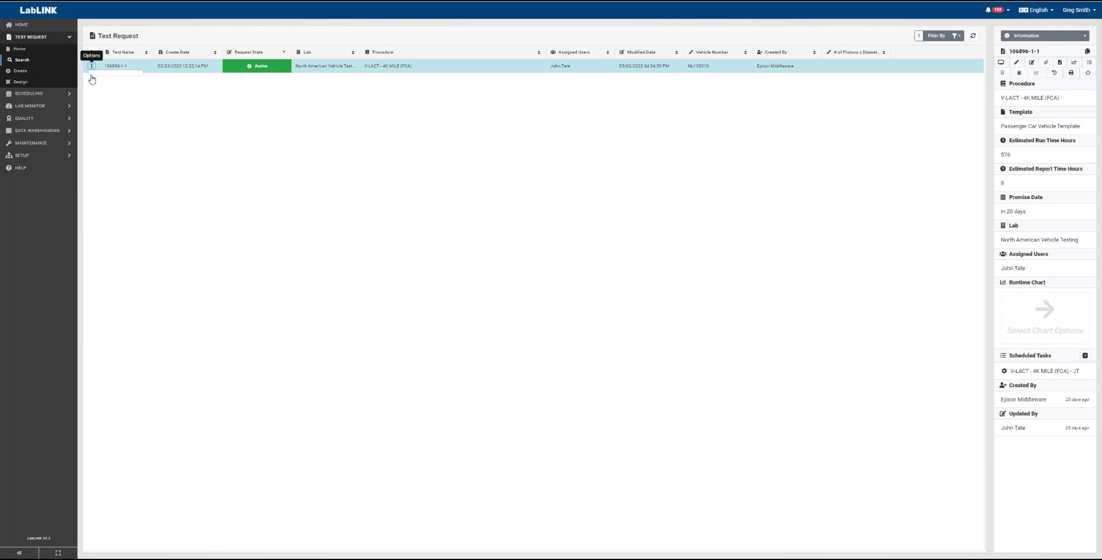
left_click(104, 145)
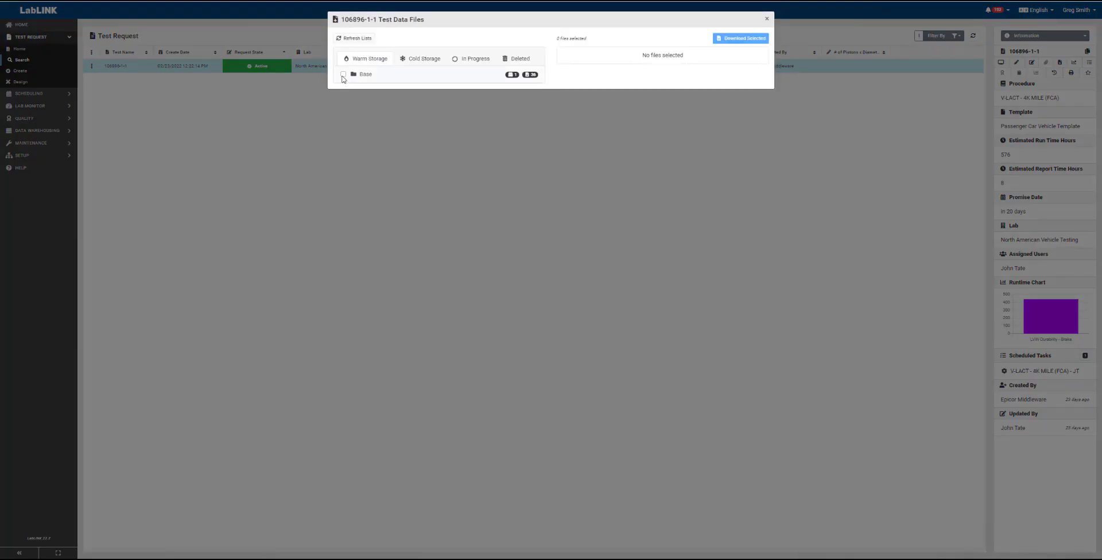
left_click(343, 74)
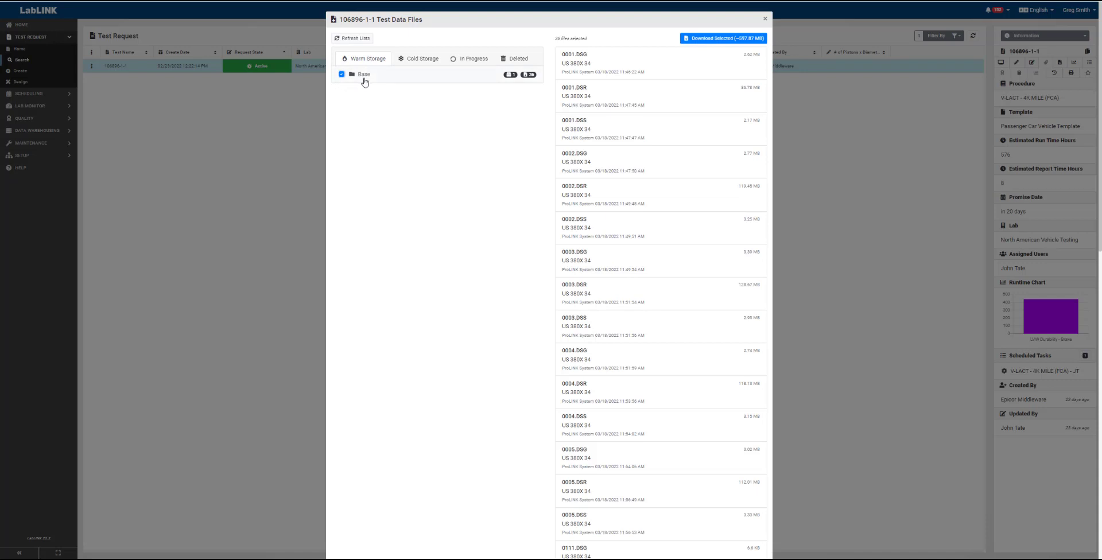
left_click(364, 81)
left_click(371, 94)
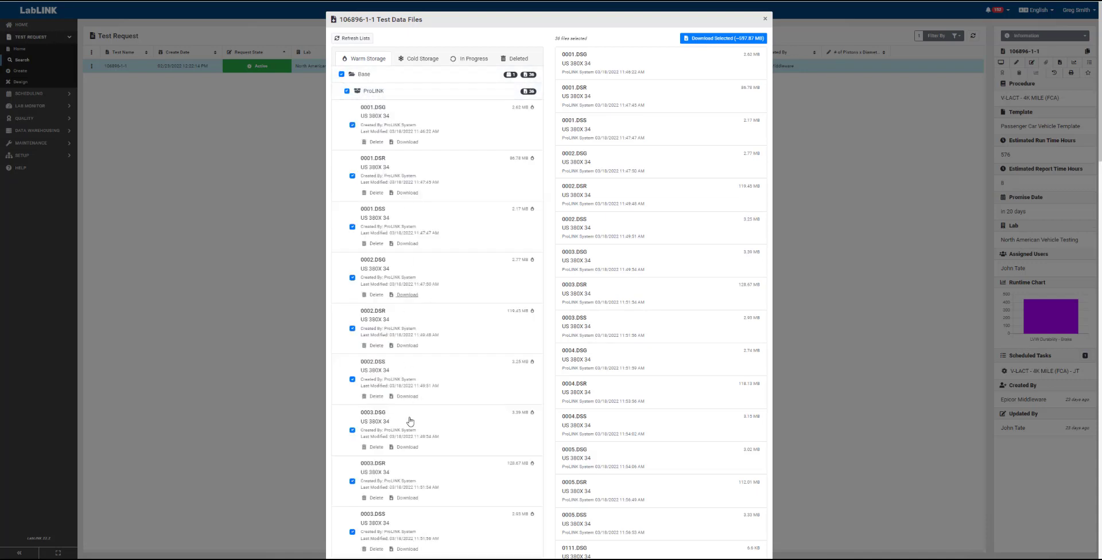
left_click(732, 38)
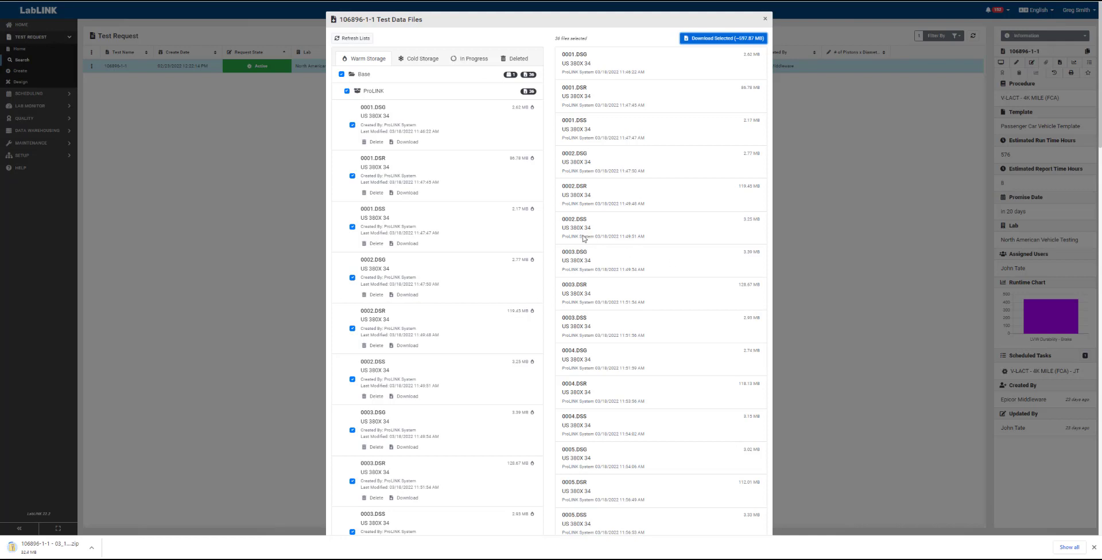
left_click(765, 20)
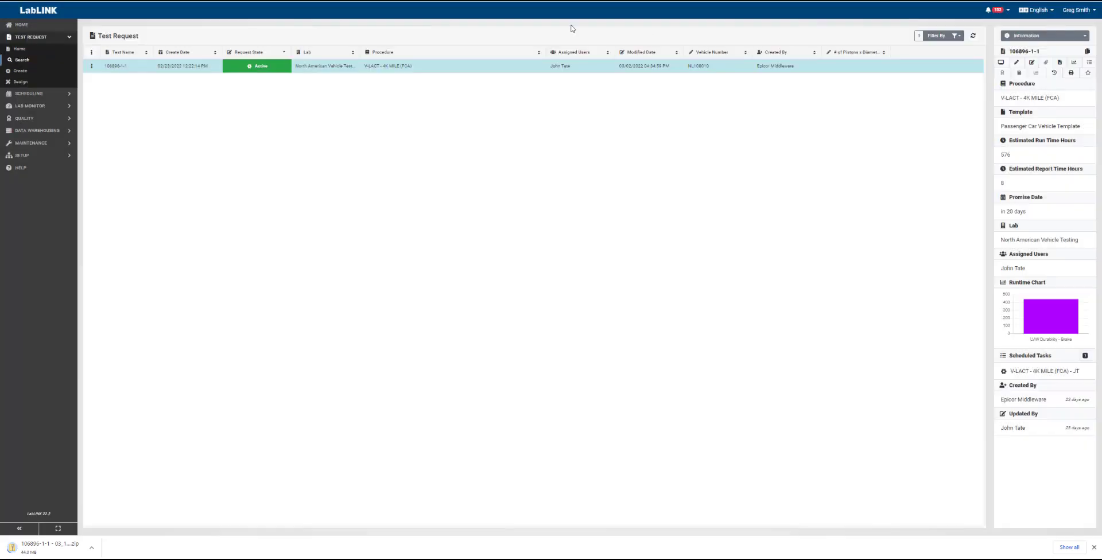
Open the test data analysis for request 106896-1-1 and load the US 380X 34 data into the grid
left_click(92, 66)
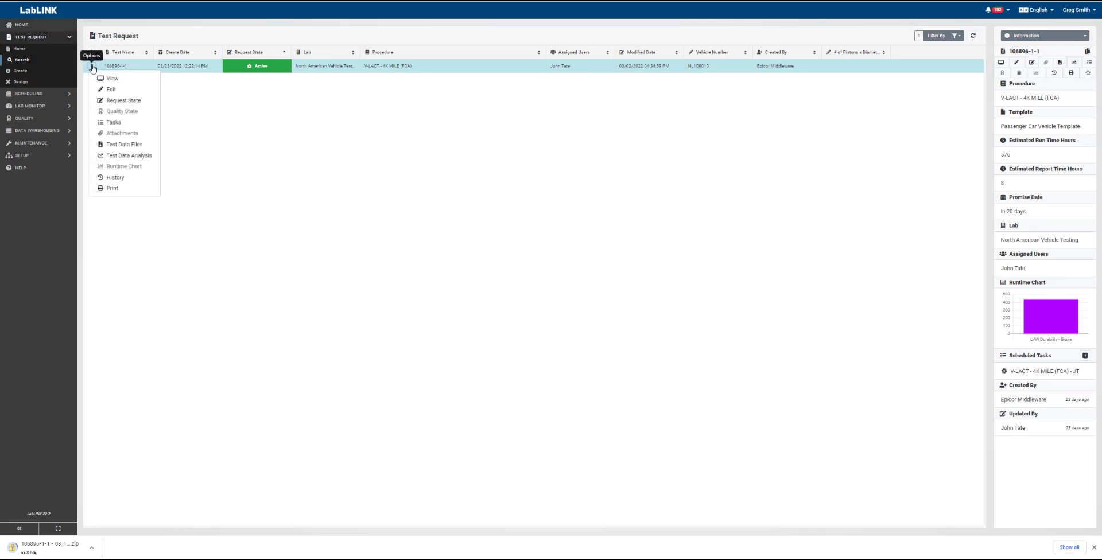
left_click(113, 157)
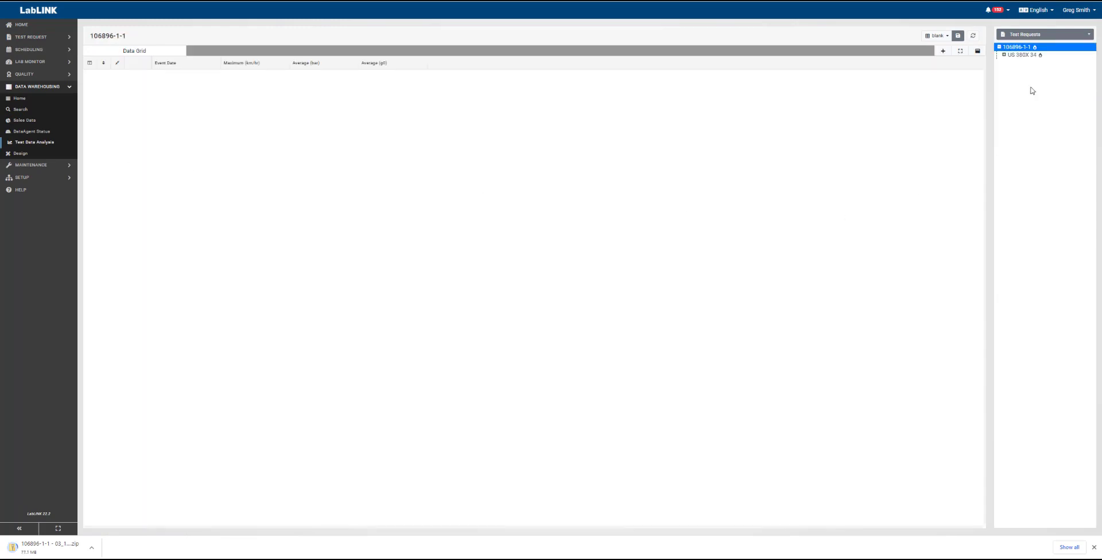
left_click(1020, 56)
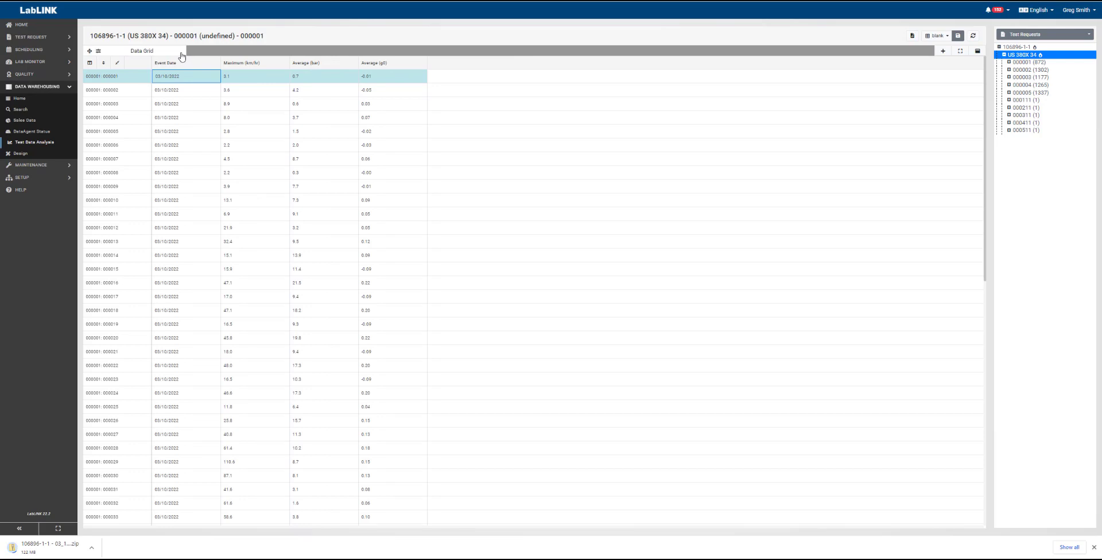
Add an NVH Peak SPL Level (dB) column to the data grid's Default Layout
left_click(98, 51)
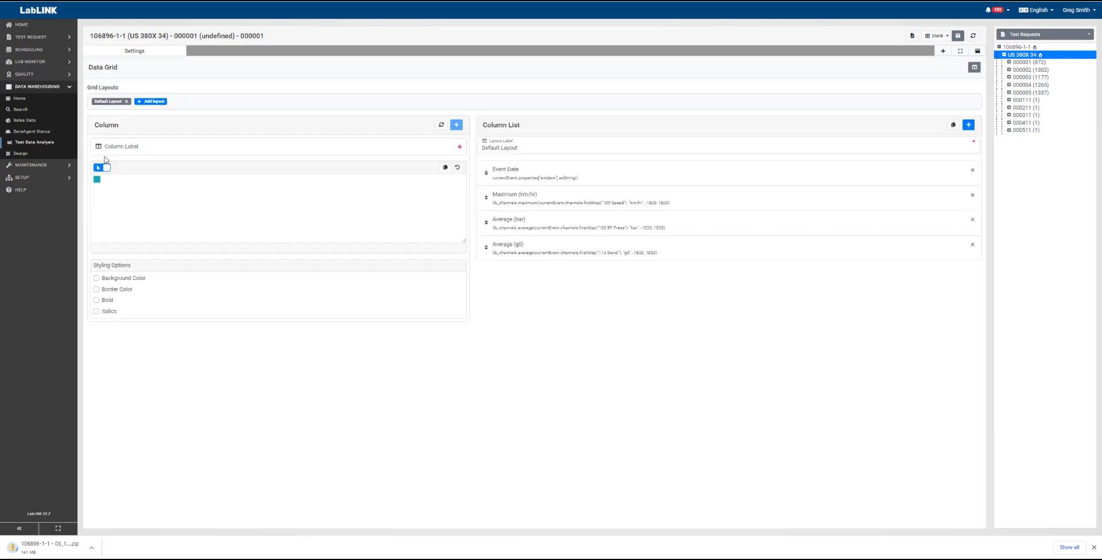
left_click(96, 180)
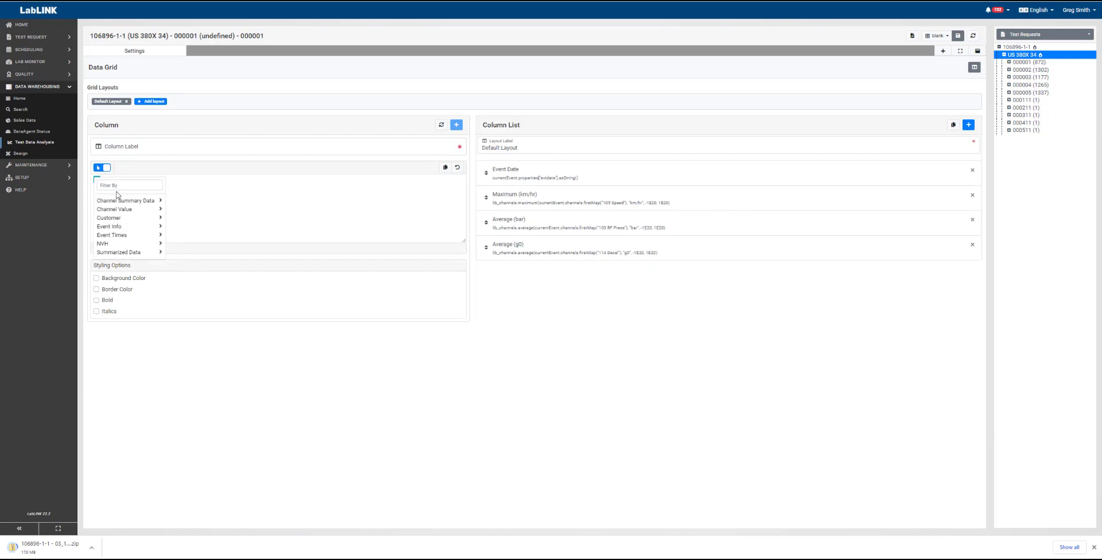
mouse_move(119, 210)
mouse_move(150, 245)
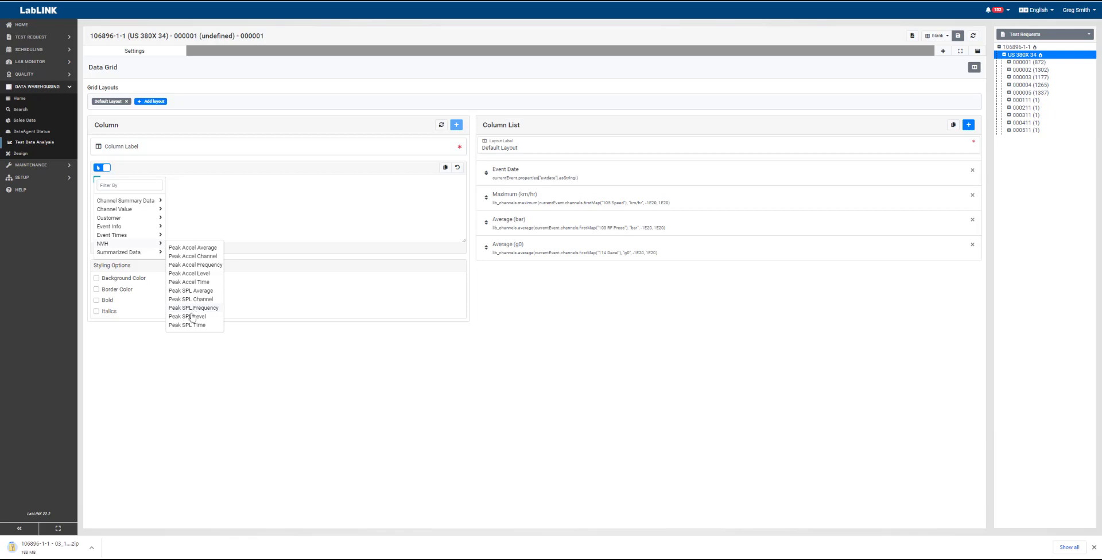
left_click(191, 317)
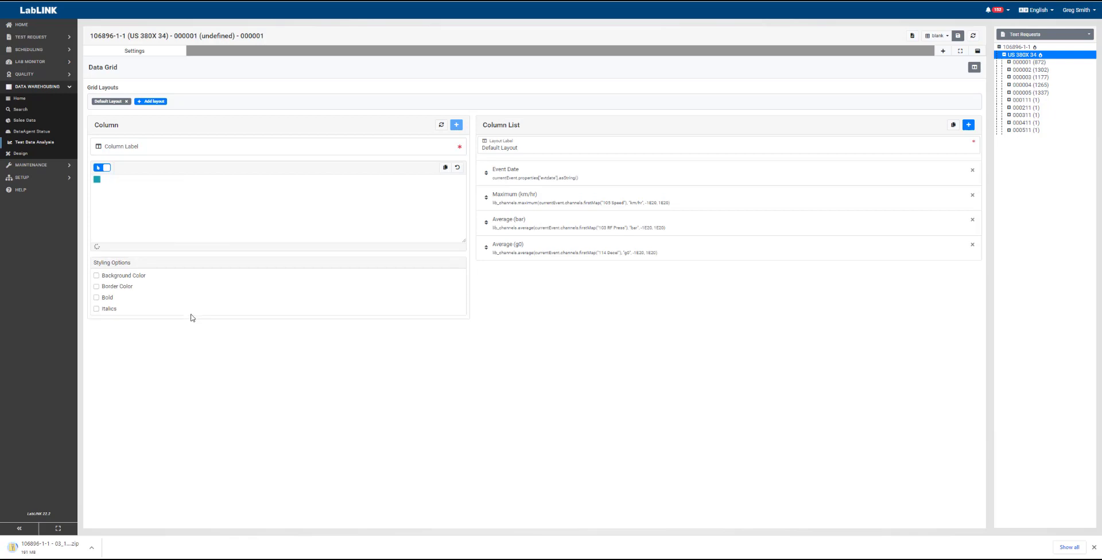
left_click(457, 125)
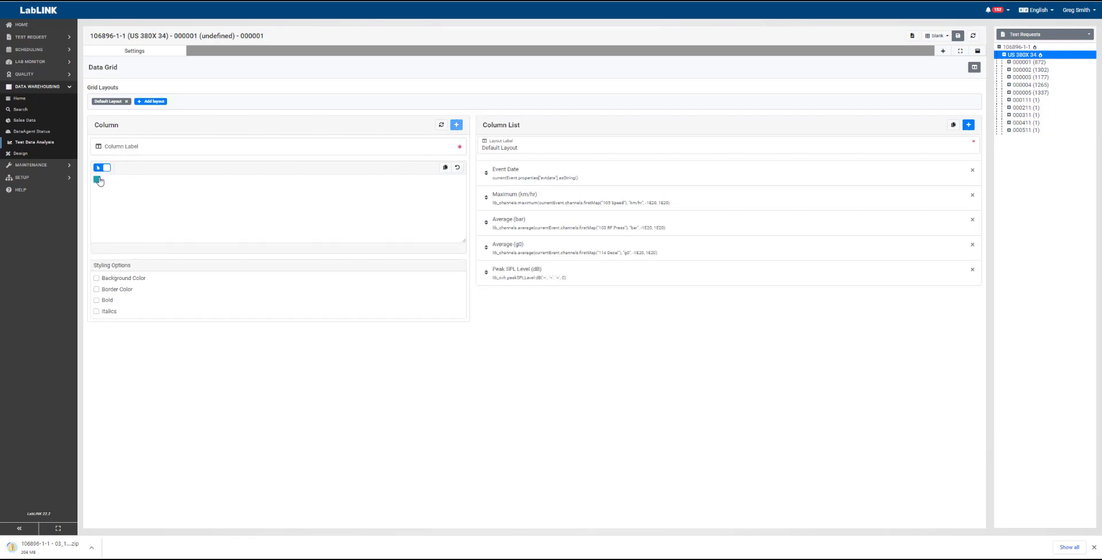
Add an NVH Peak SPL Frequency (Hz) column to the Default Layout and return to the data grid
left_click(98, 179)
mouse_move(149, 245)
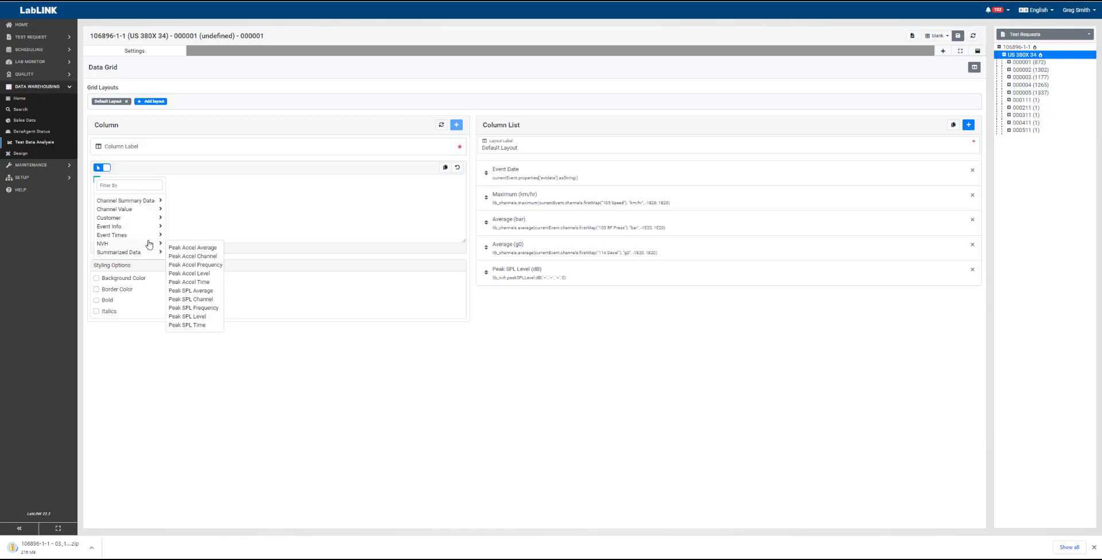
left_click(190, 315)
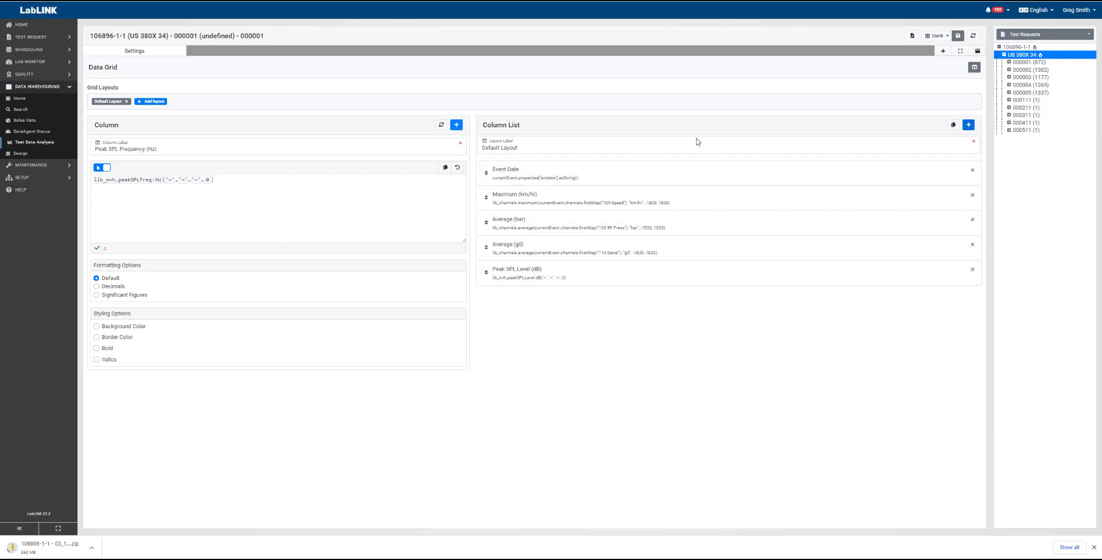
left_click(457, 127)
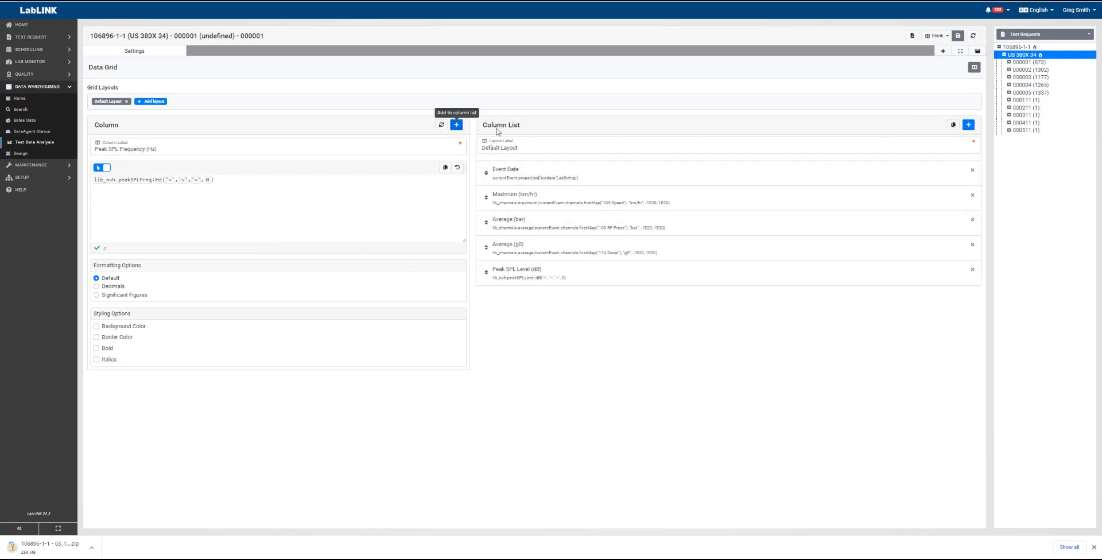
left_click(975, 68)
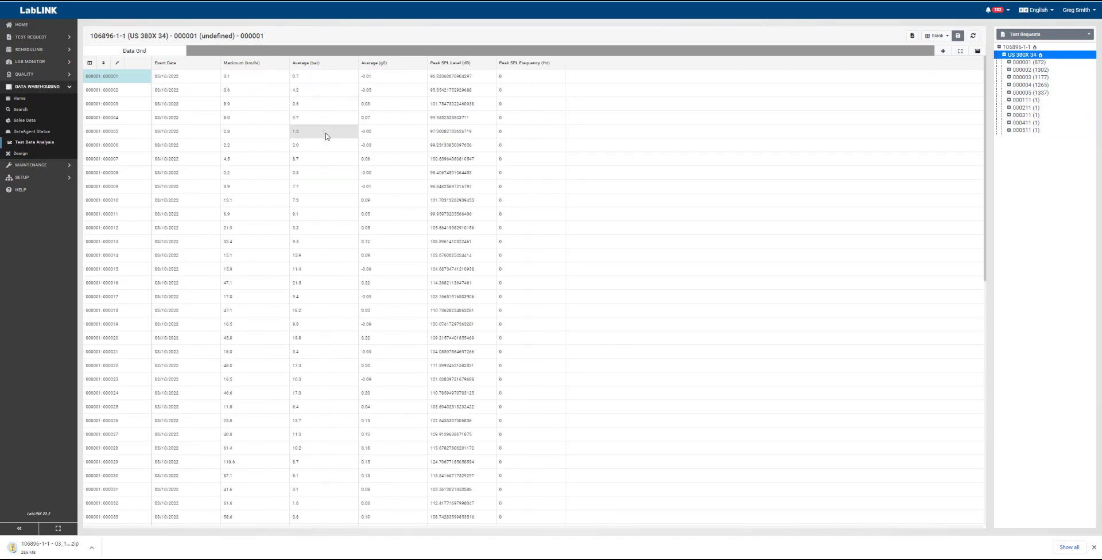
Format the Peak SPL Level (dB) column to 1 decimal and save the column
left_click(484, 64)
left_click(454, 76)
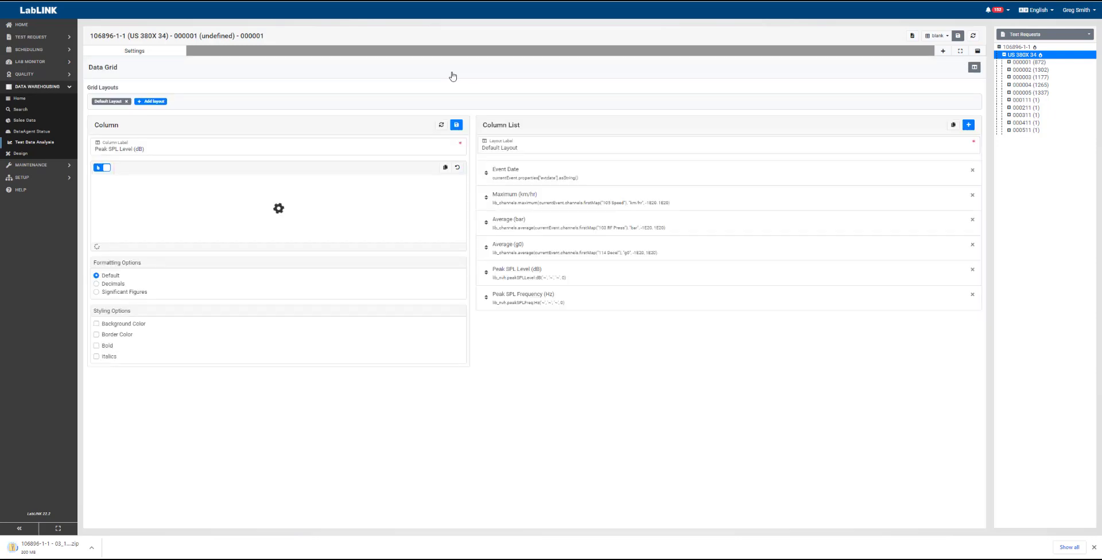
left_click(96, 287)
left_click(128, 304)
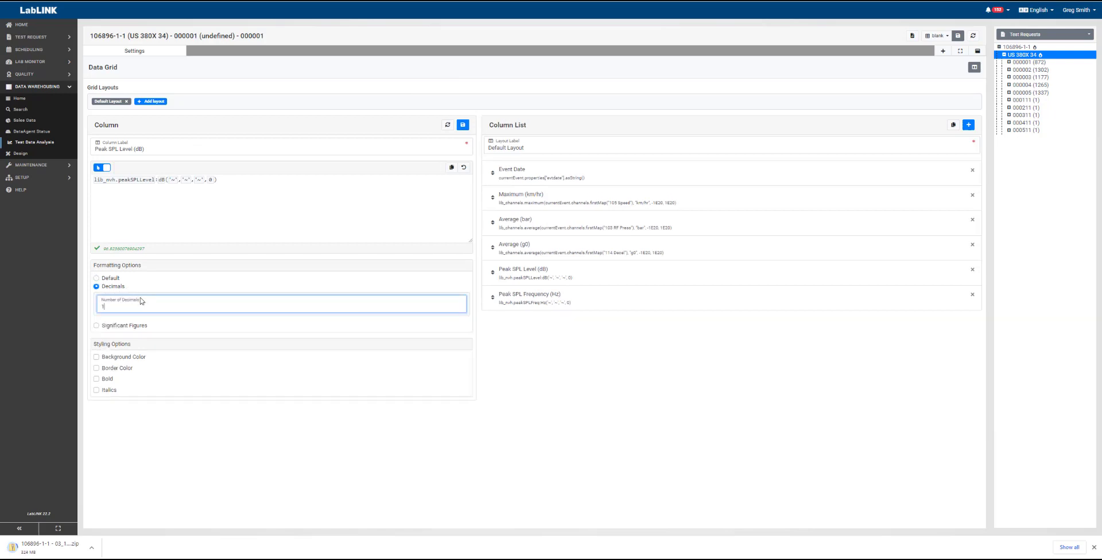
type("1")
key("Tab")
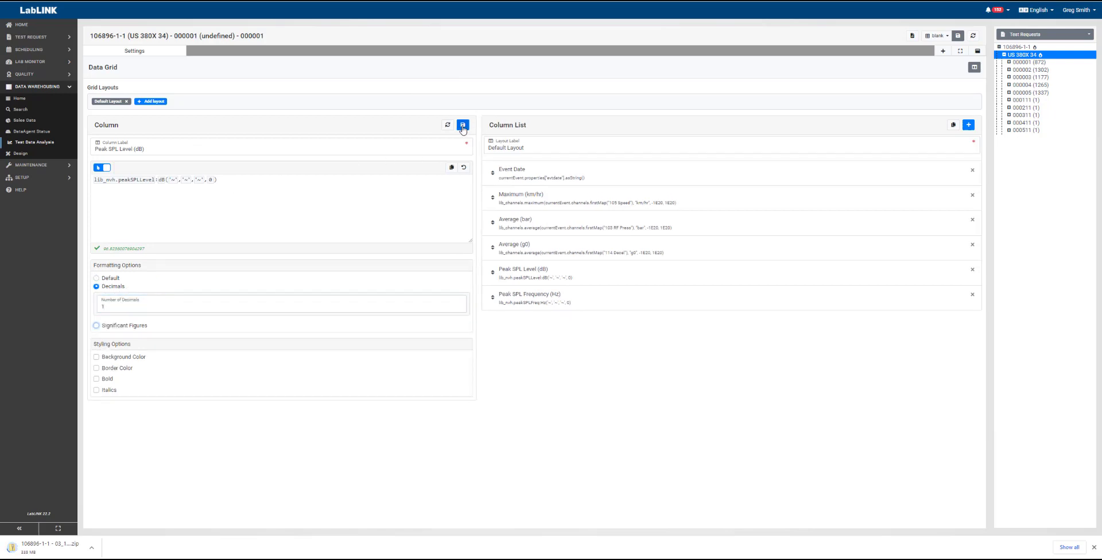
left_click(463, 124)
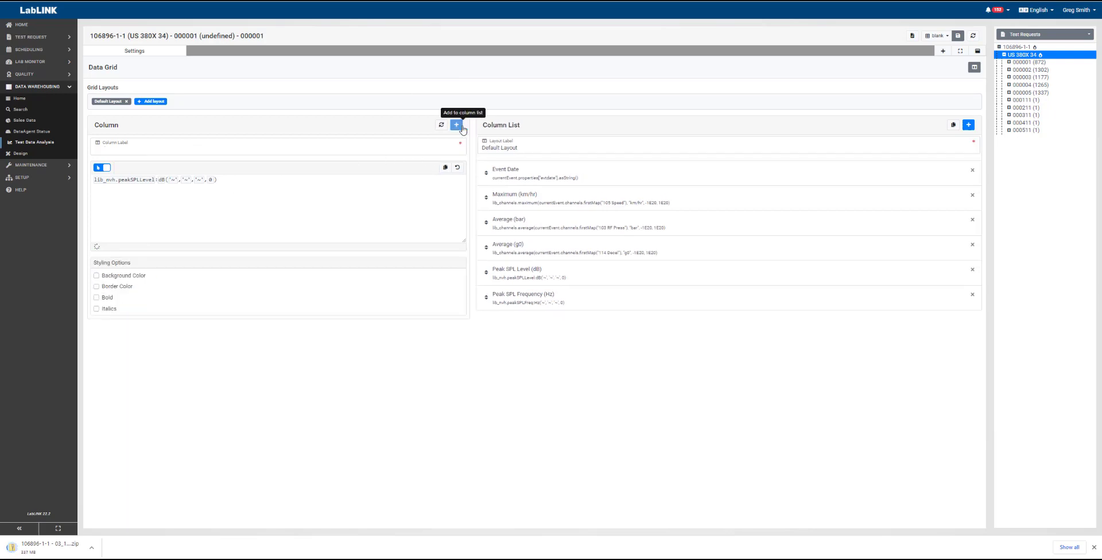
Save the Peak SPL Frequency (Hz) column with default formatting and return to the data grid
left_click(517, 299)
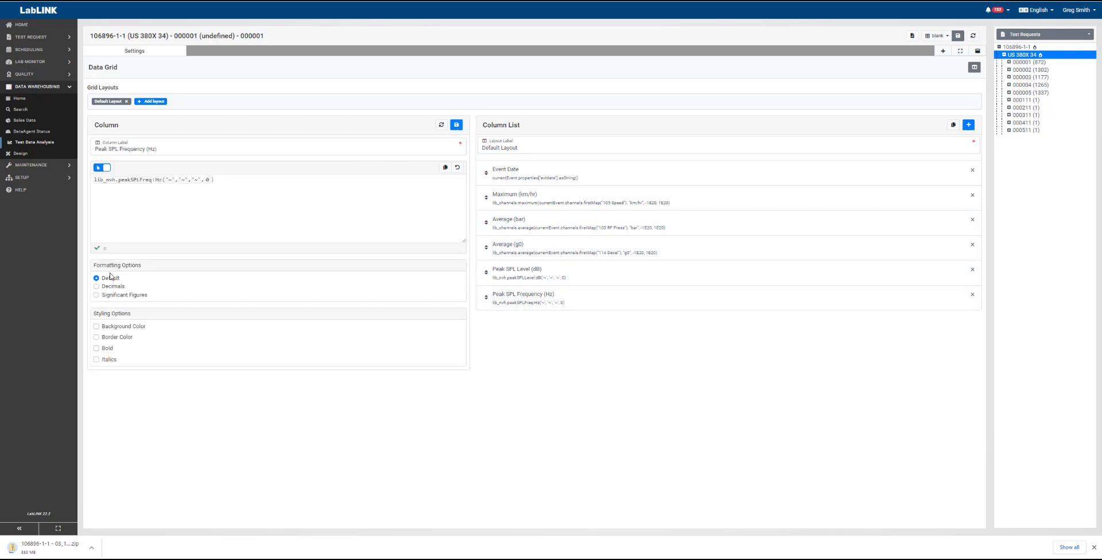
left_click(456, 124)
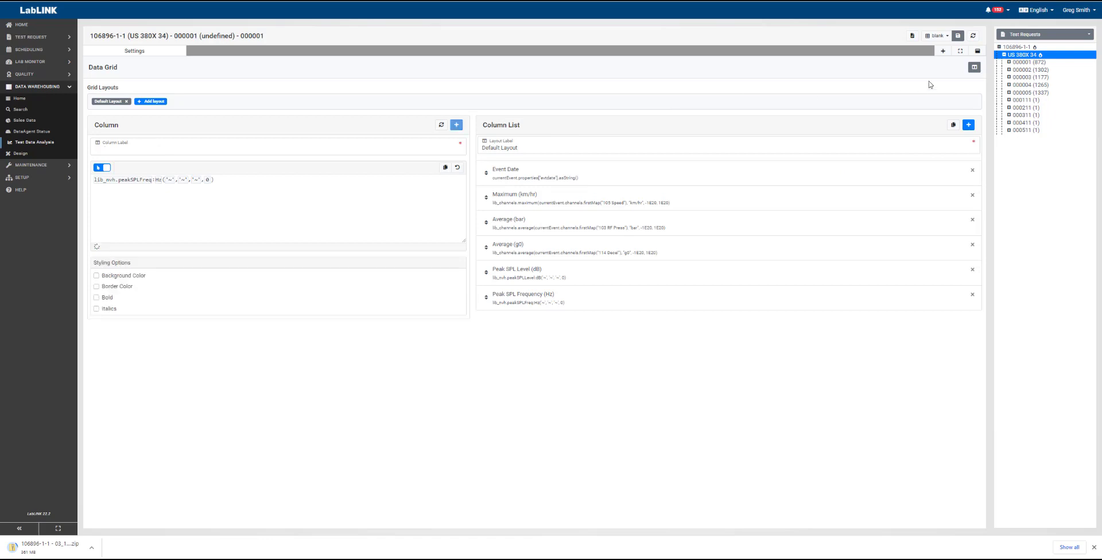
left_click(975, 68)
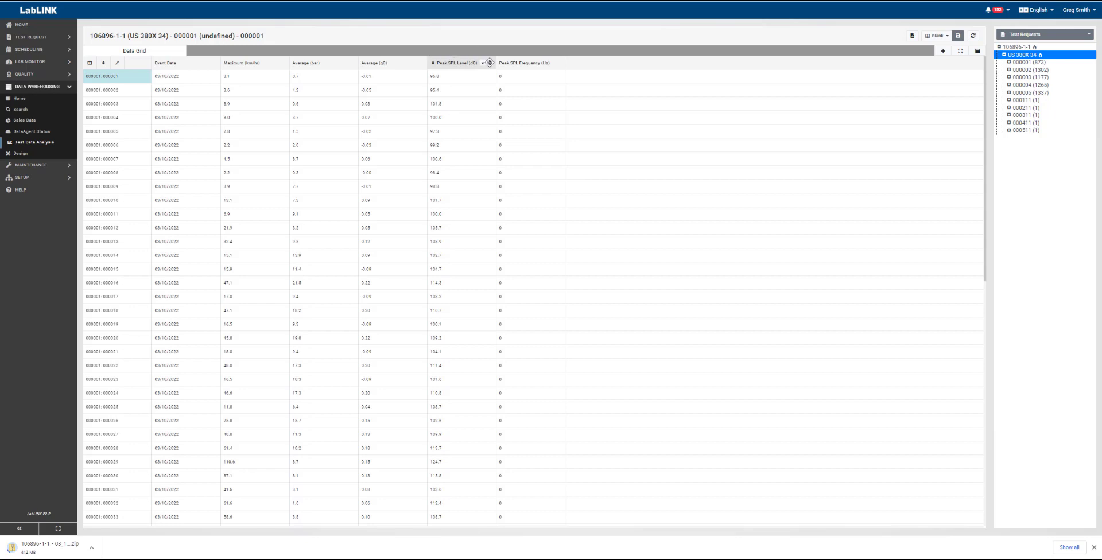
mouse_move(489, 63)
left_mouse_down()
mouse_move(562, 105)
mouse_move(487, 64)
left_mouse_up()
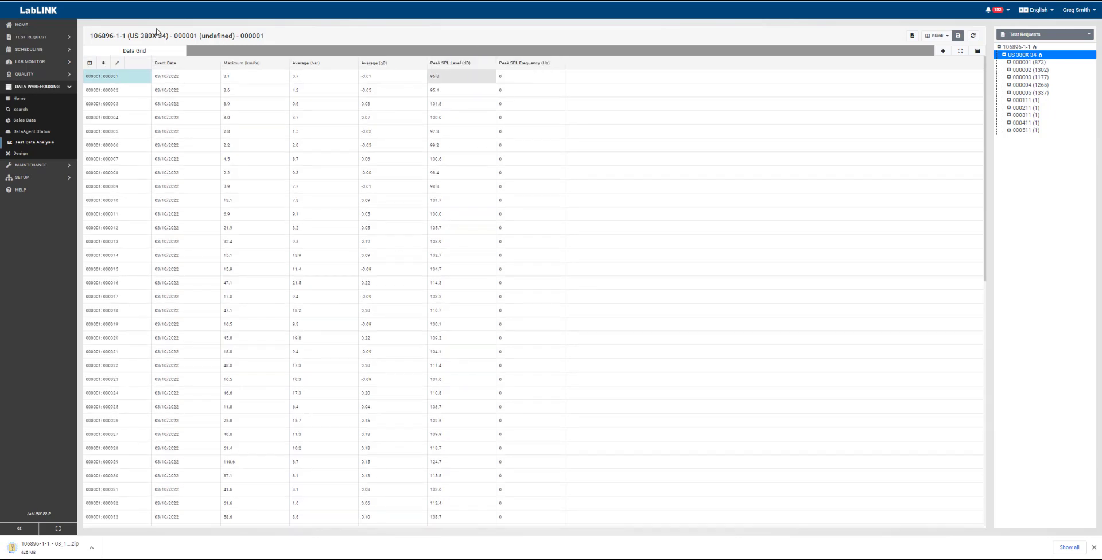
Split the Data Grid view to the right and place a Raw Data Graph widget in the new pane
right_click(144, 52)
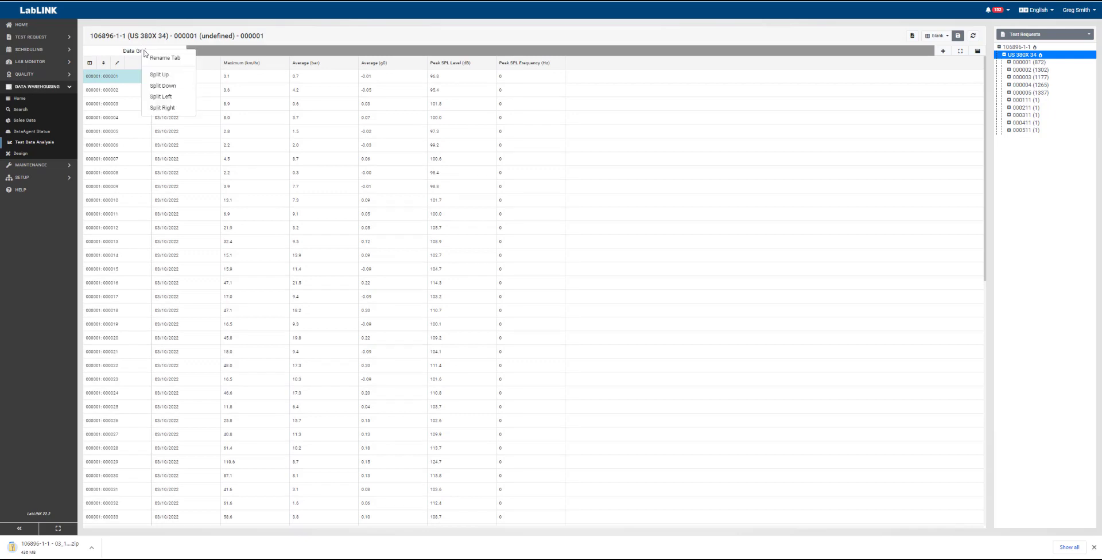
left_click(155, 109)
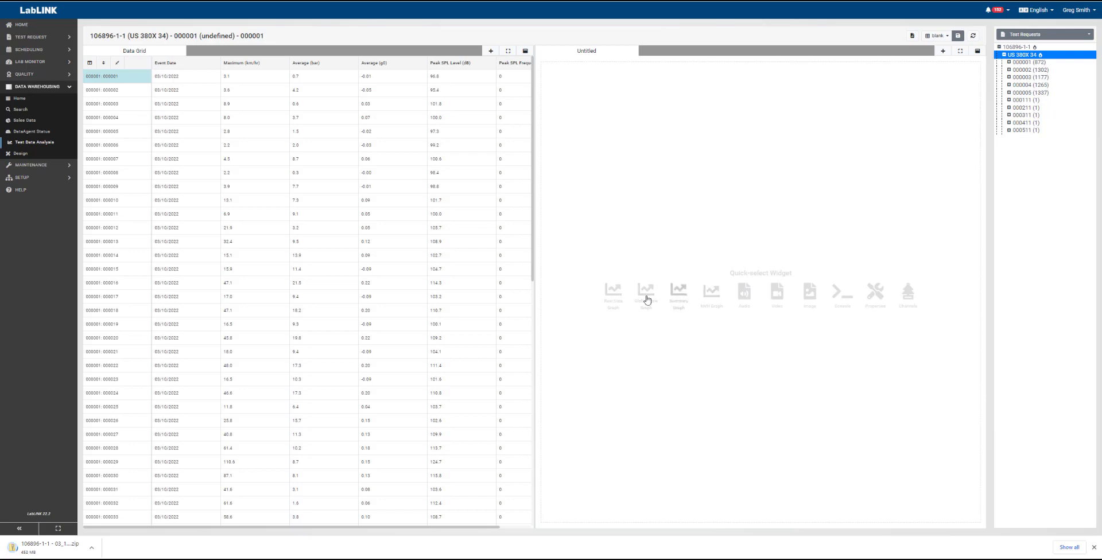
left_click(611, 297)
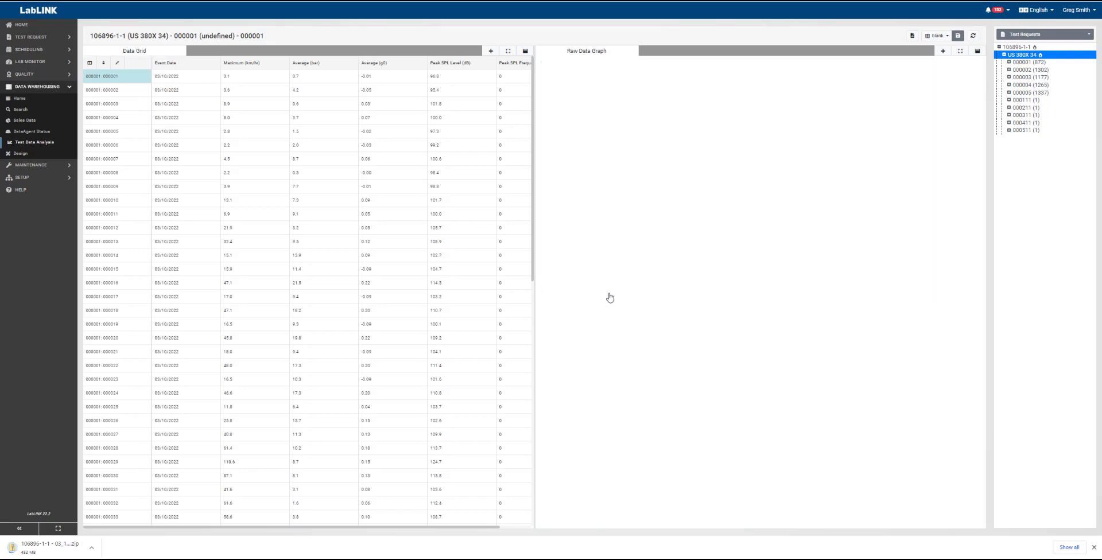
Configure the Raw Data Graph with the mapped channel 105 Speed as a Y-axis channel in km/hr
left_click(559, 52)
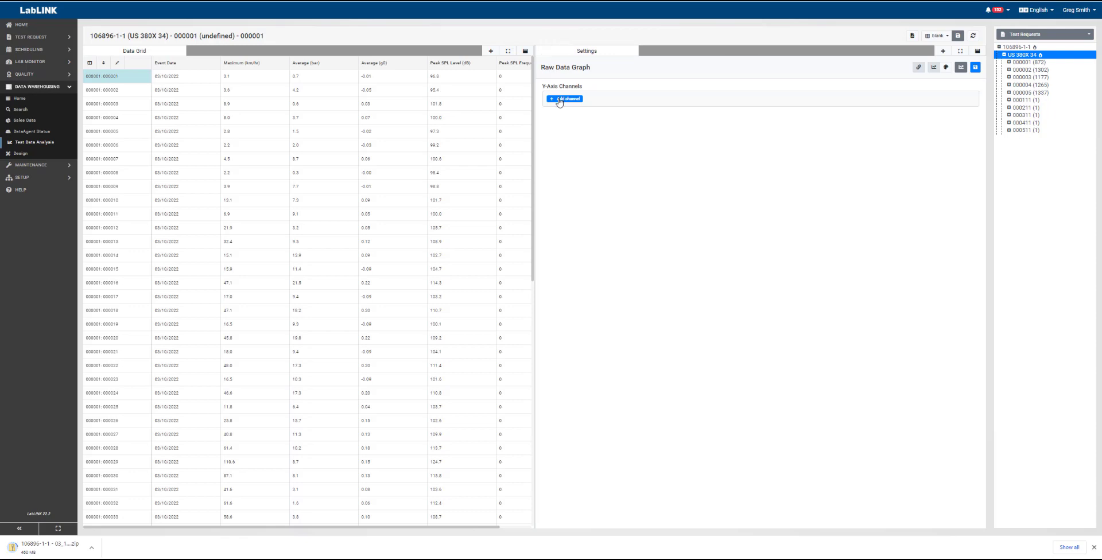
left_click(559, 100)
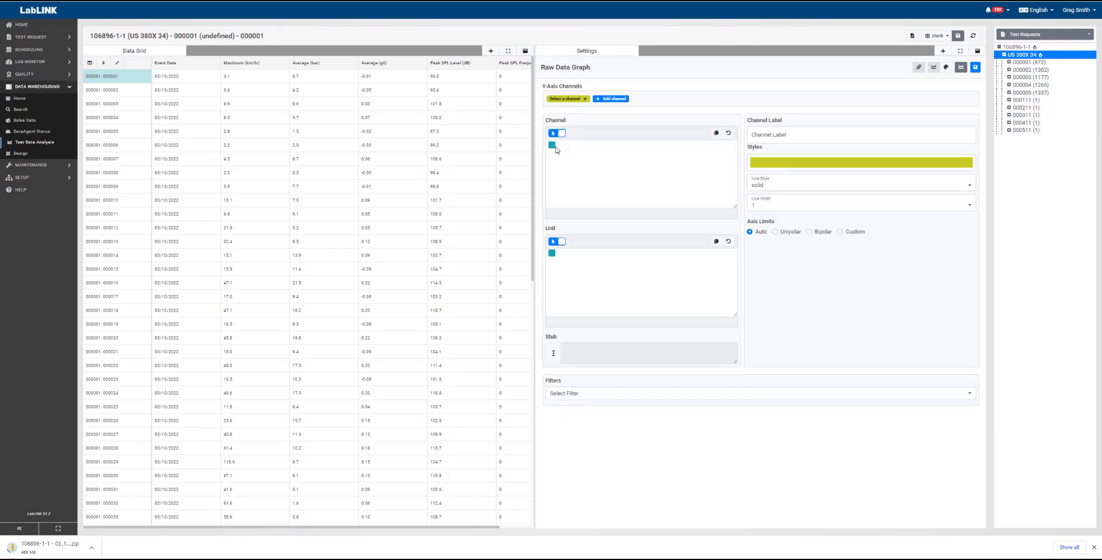
left_click(553, 146)
mouse_move(591, 183)
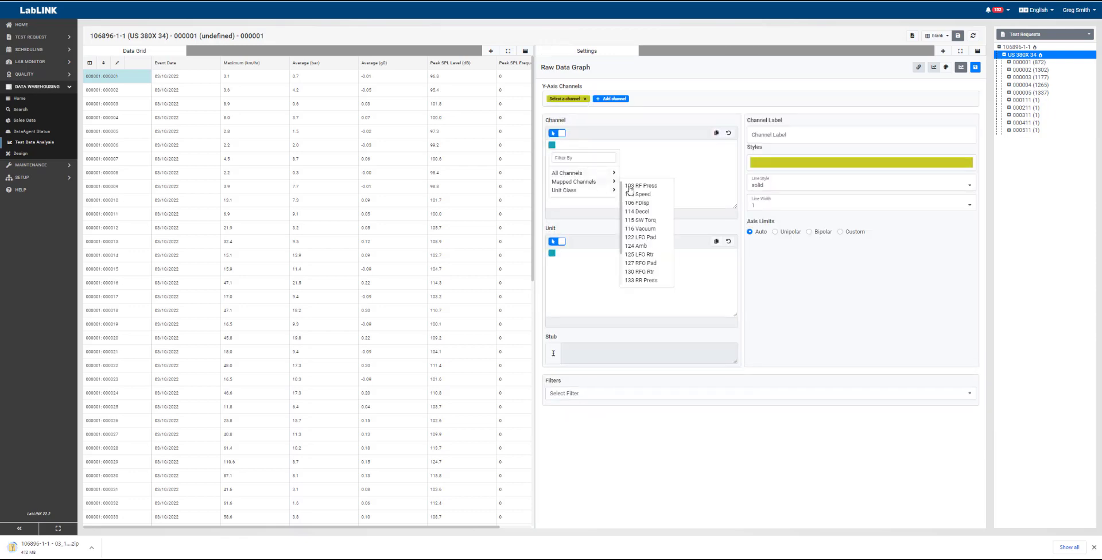
left_click(642, 197)
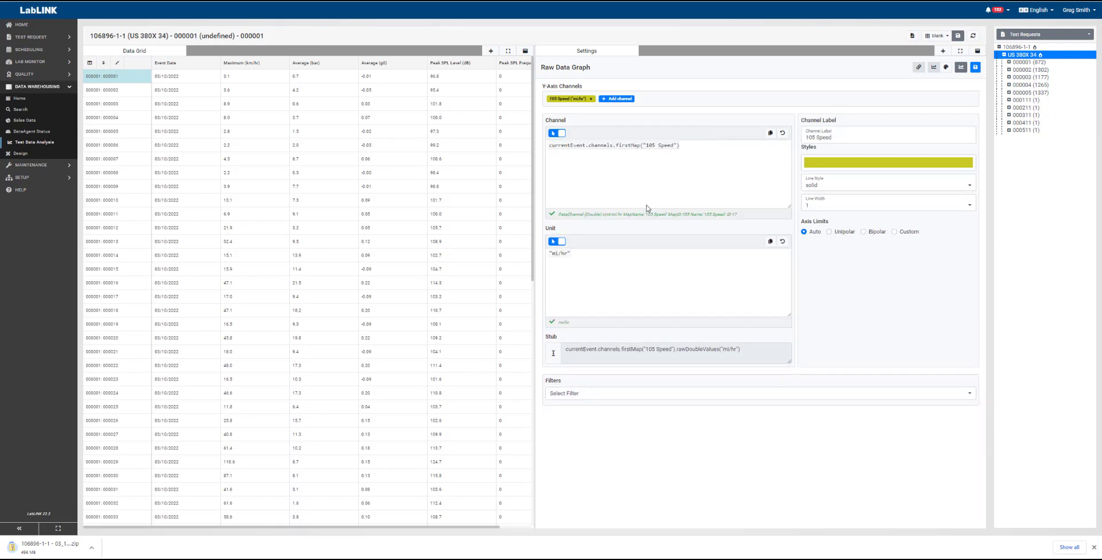
left_click(568, 264)
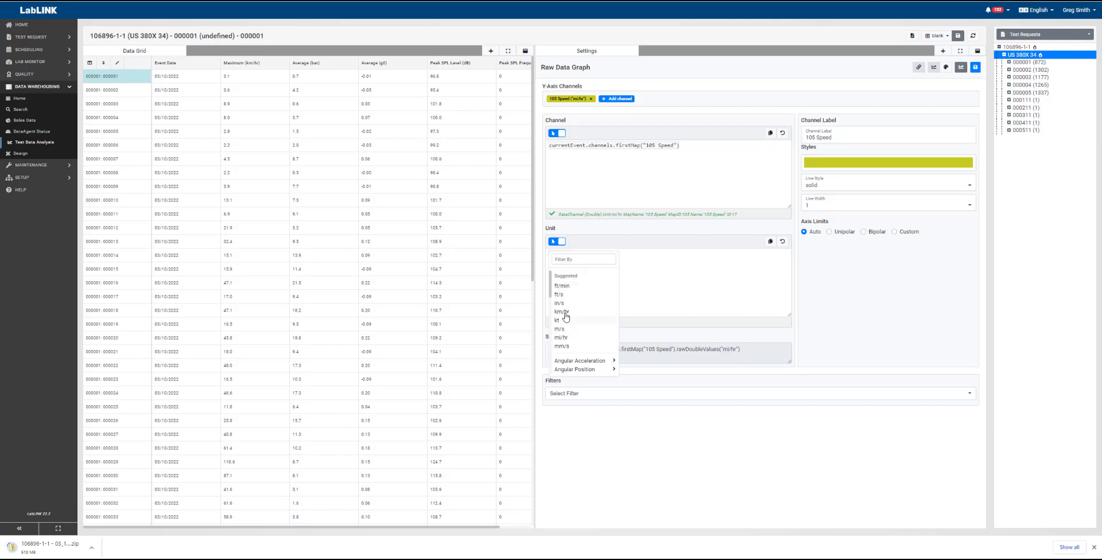
left_click(565, 313)
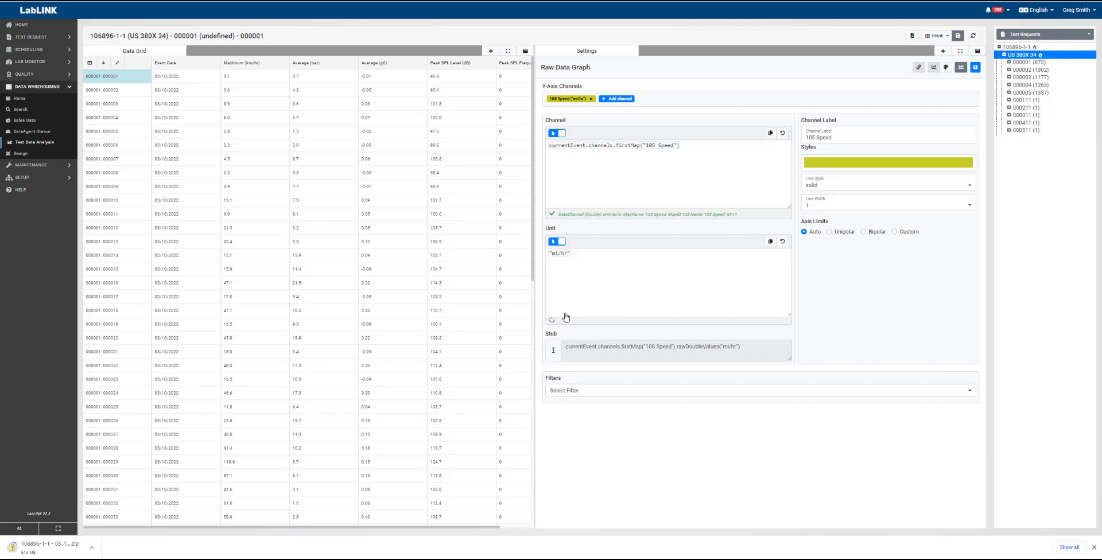
Add the mapped channels 114 Decel and 103 RF Press to the graph's Y-axis channels
left_click(622, 99)
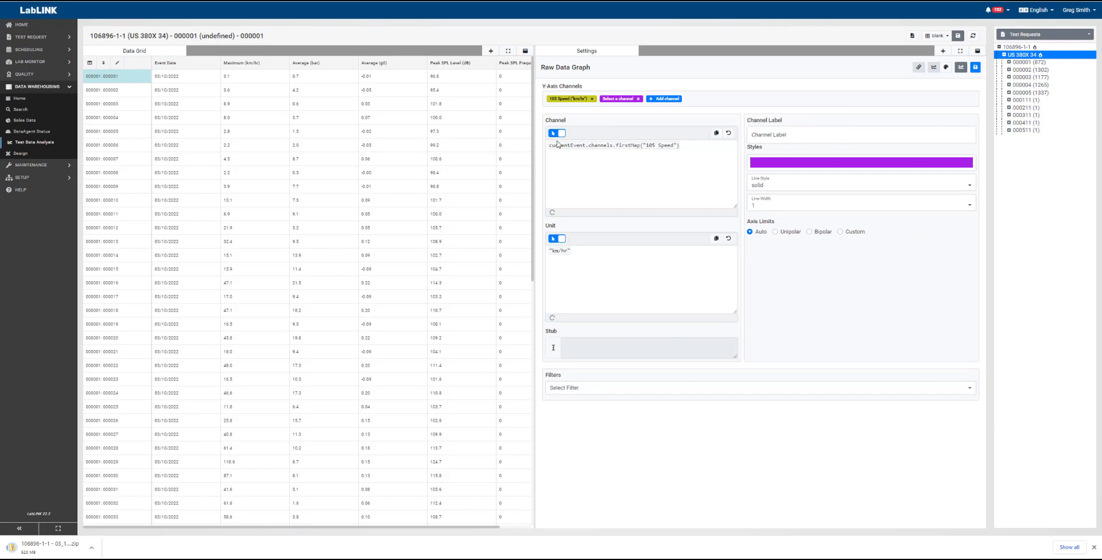
left_click(551, 148)
mouse_move(569, 174)
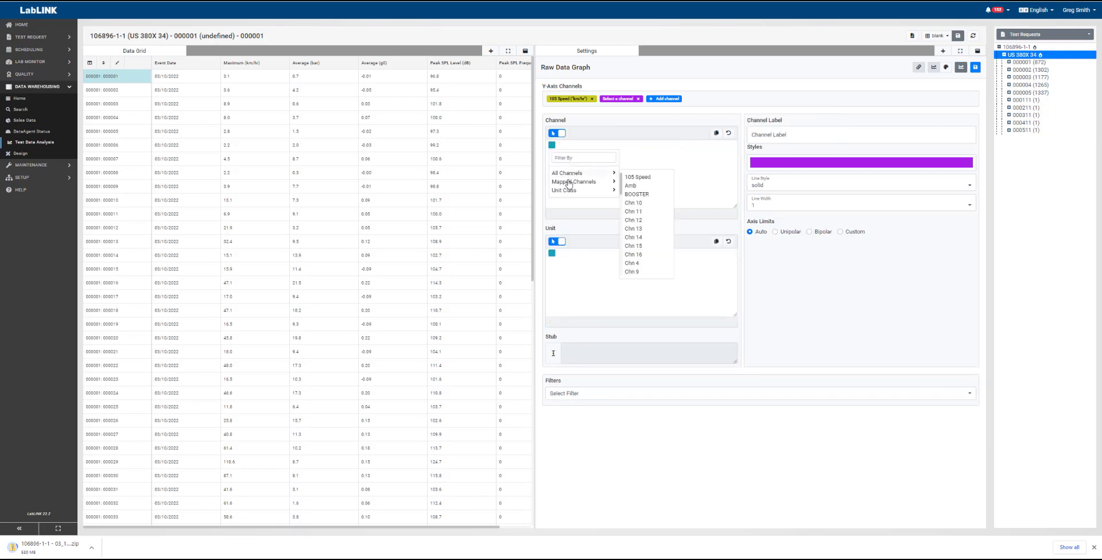
left_click(637, 212)
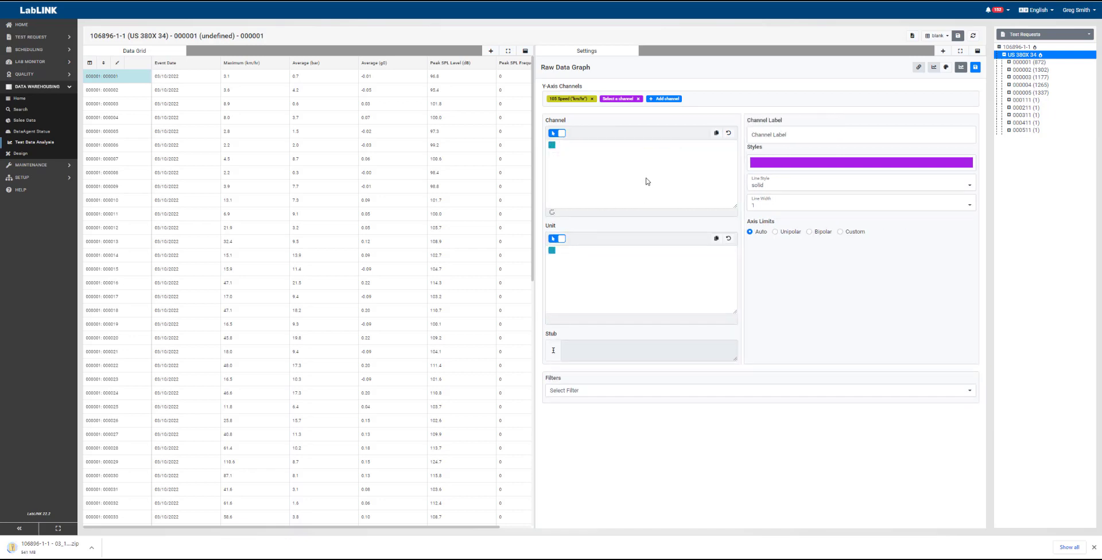
left_click(663, 99)
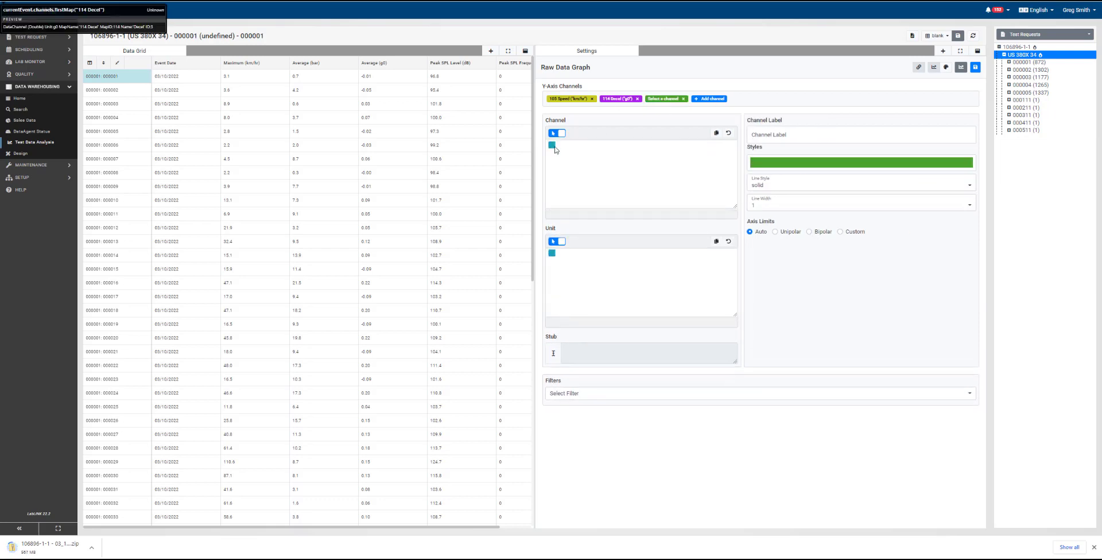
left_click(554, 147)
mouse_move(586, 183)
left_click(642, 189)
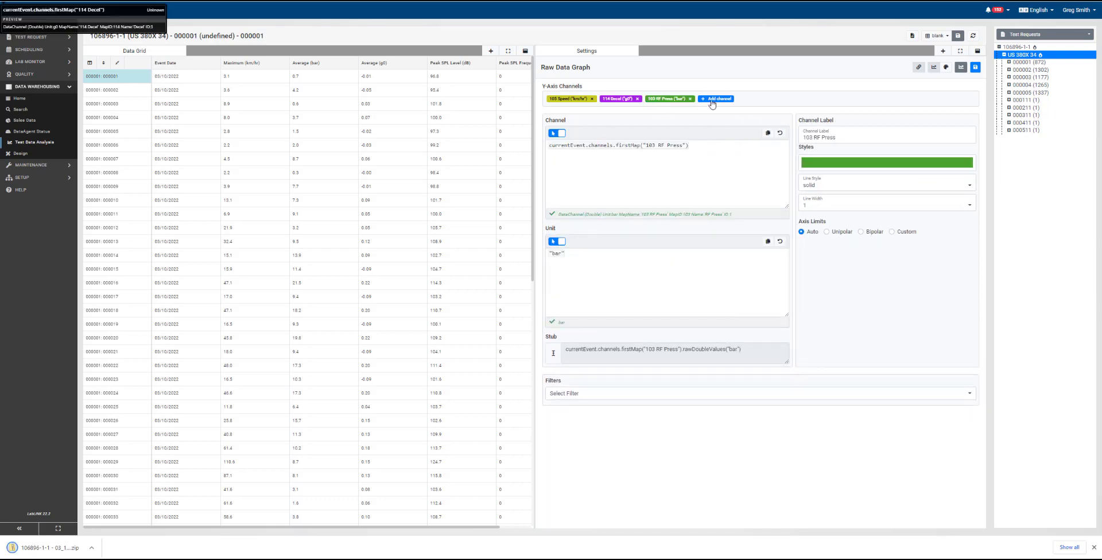
Add the mapped channels 116 Vacuum and 130 RFO Rtr to the graph's Y-axis channels
left_click(713, 99)
left_click(553, 146)
left_click(639, 228)
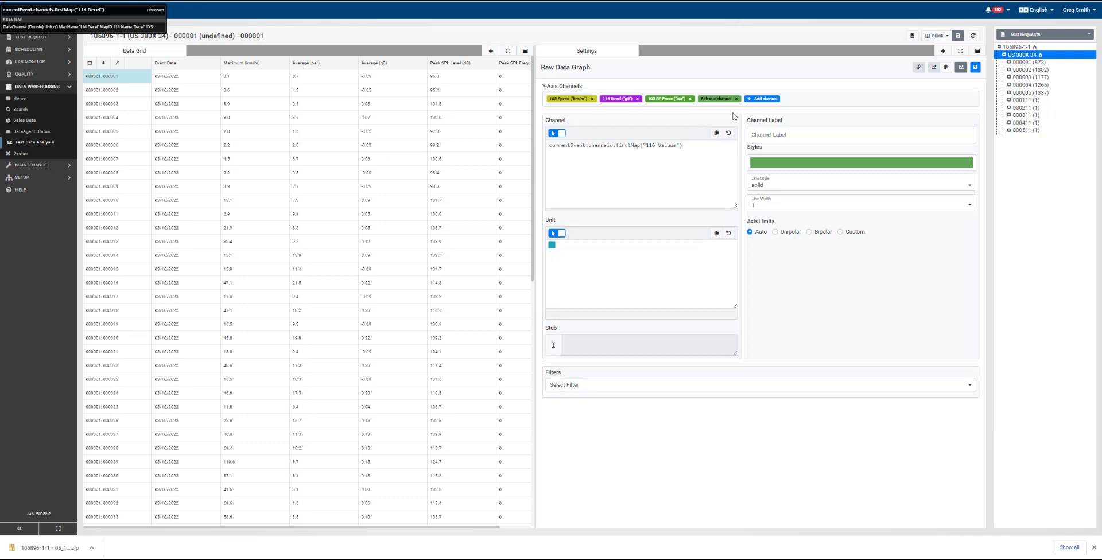
left_click(771, 99)
left_click(552, 146)
scroll(648, 219, "down", 1)
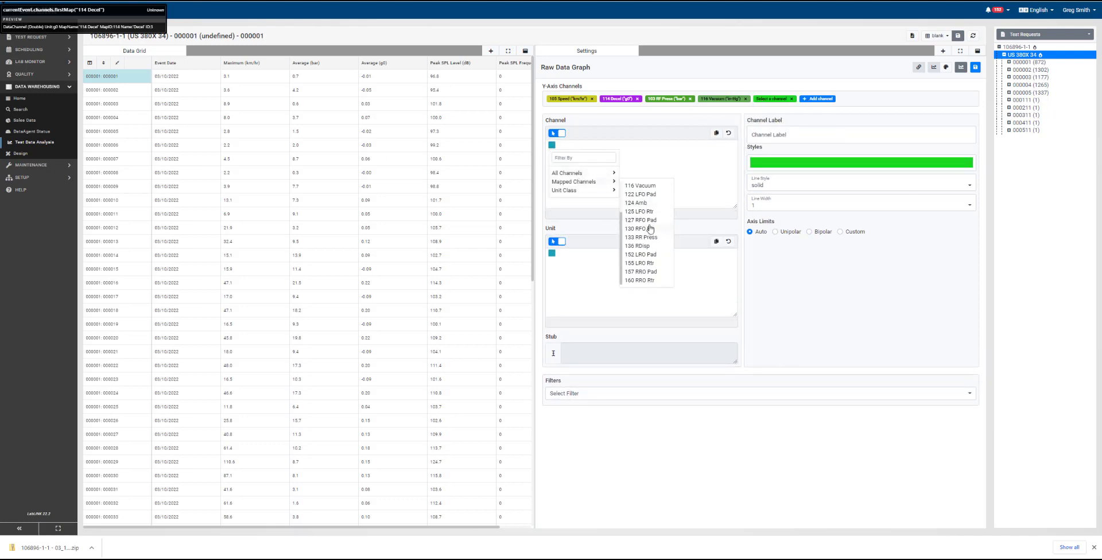
left_click(647, 235)
Add 115 SW Torq from the Percent unit class as another Y-axis channel and display the graph
left_click(818, 100)
left_click(552, 144)
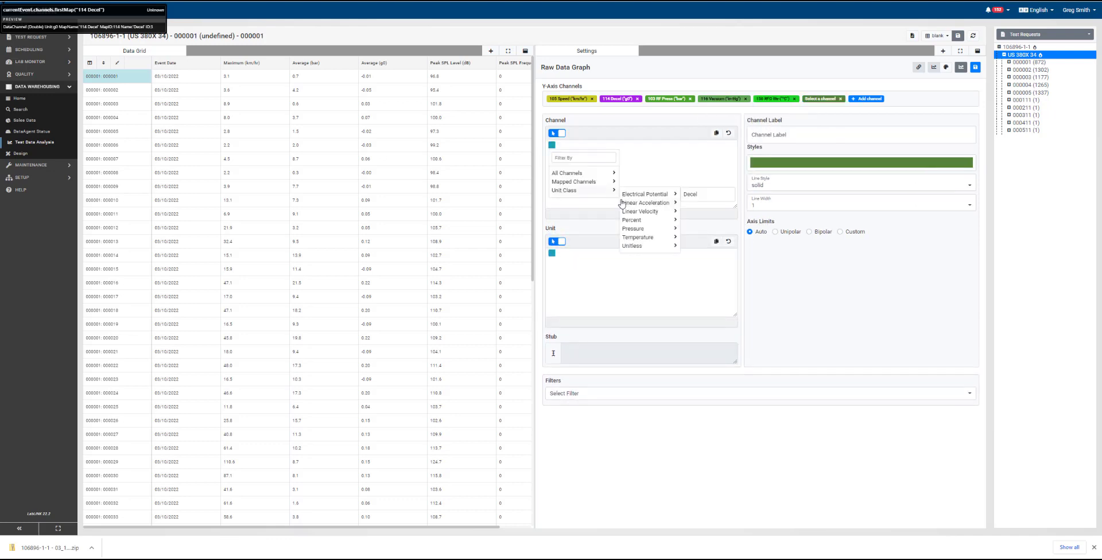
mouse_move(591, 194)
mouse_move(649, 220)
left_click(692, 223)
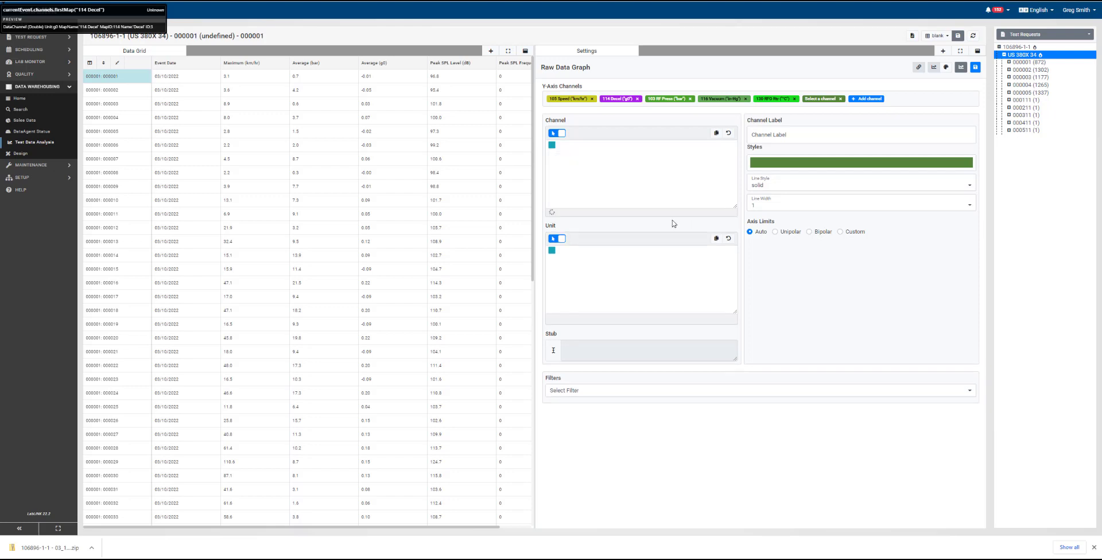
left_click(962, 67)
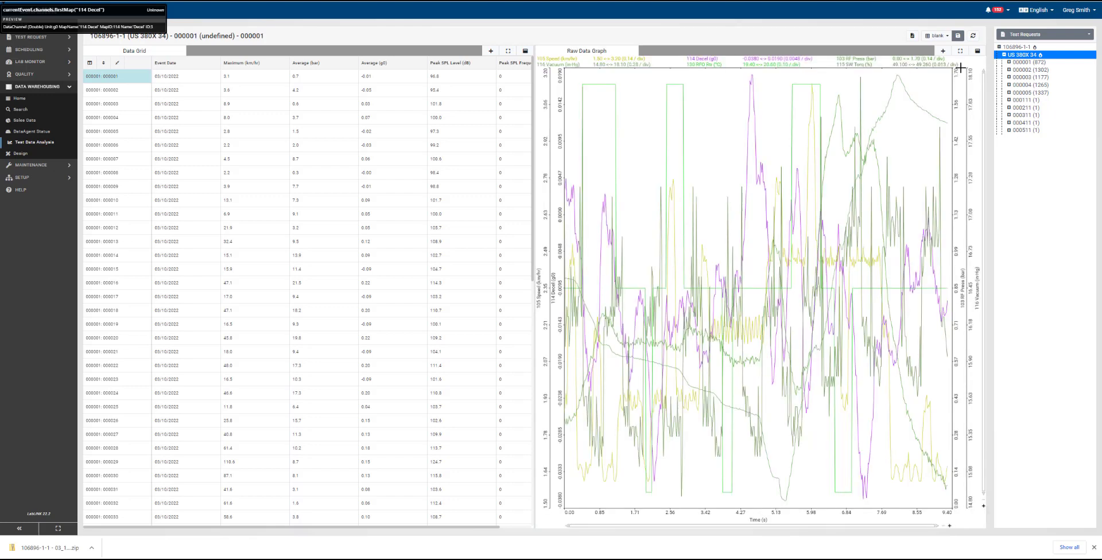
Hide the 130 RFO Rtr, 103 RF Press and 115 SW Torq traces in the Raw Data Graph
left_click(712, 66)
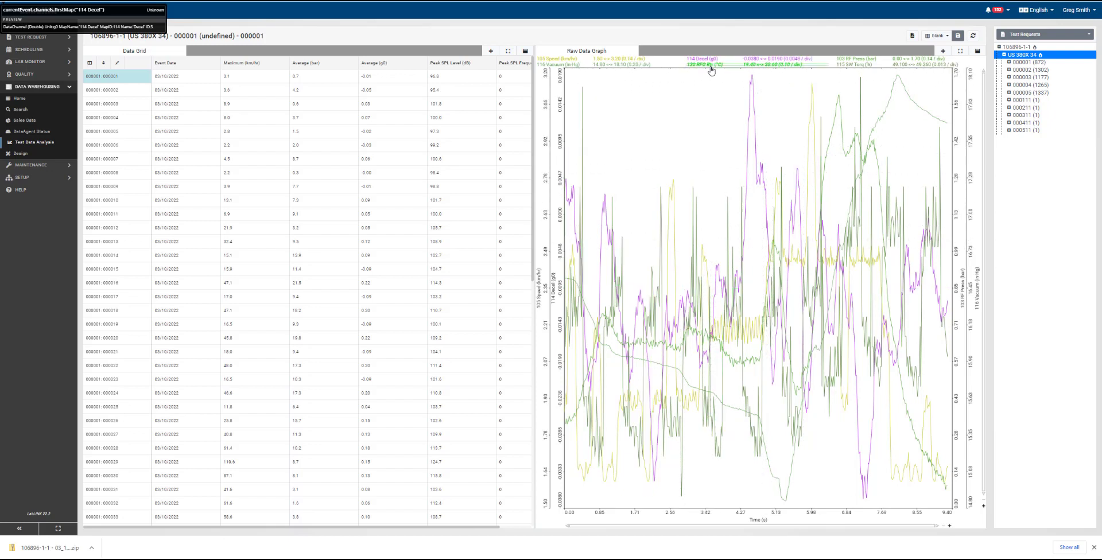
left_click(858, 61)
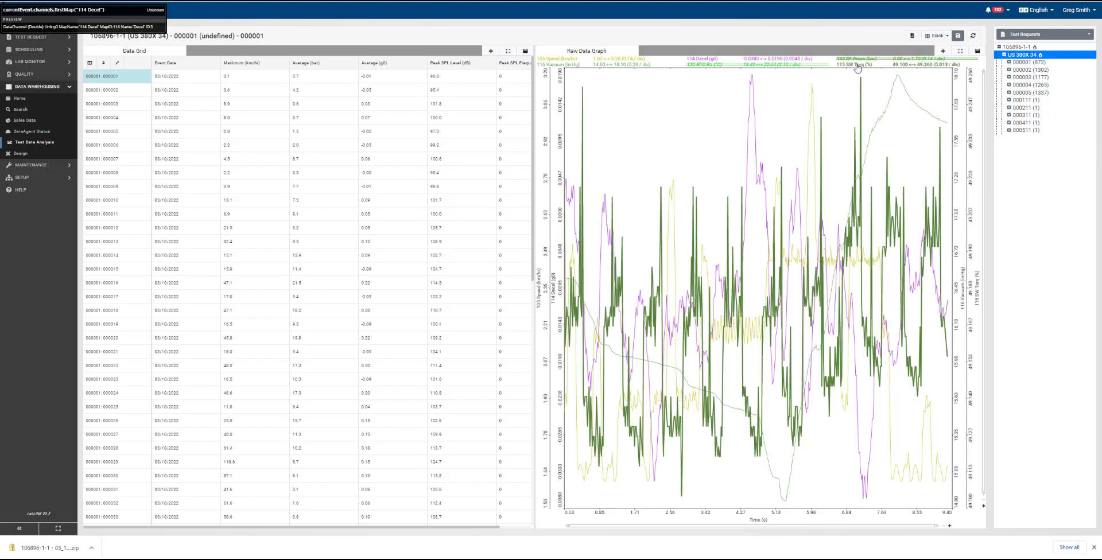
left_click(858, 65)
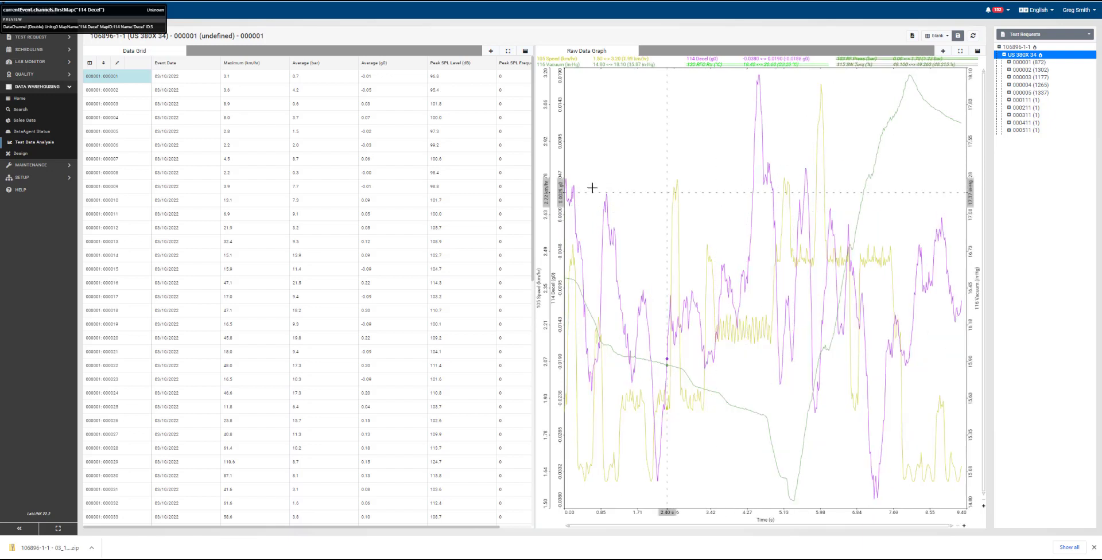
Split the Raw Data Graph view downward and add a second Raw Data Graph plotting the RF Press channel from the Pressure unit class
right_click(621, 53)
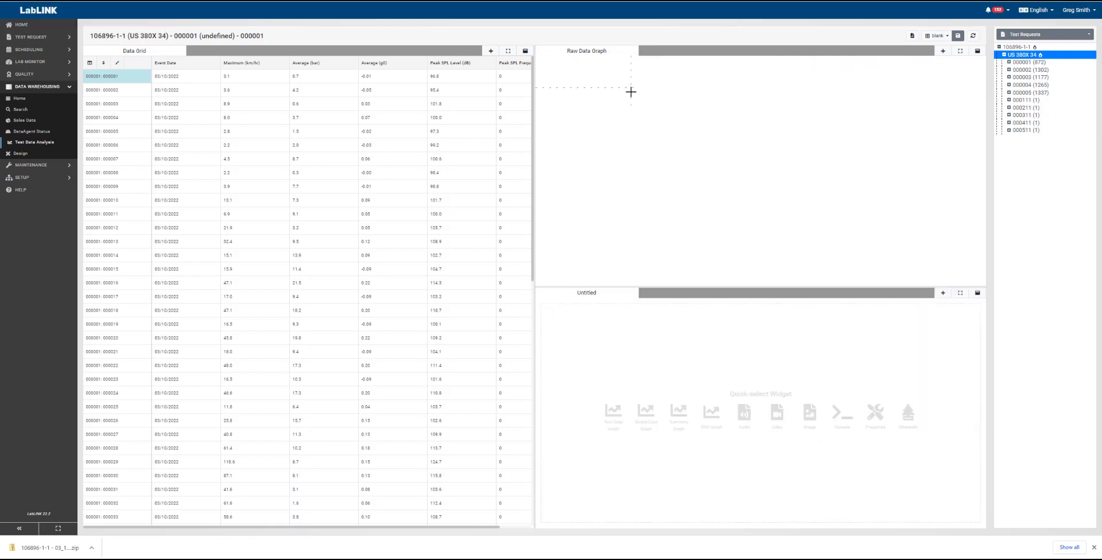
left_click(613, 412)
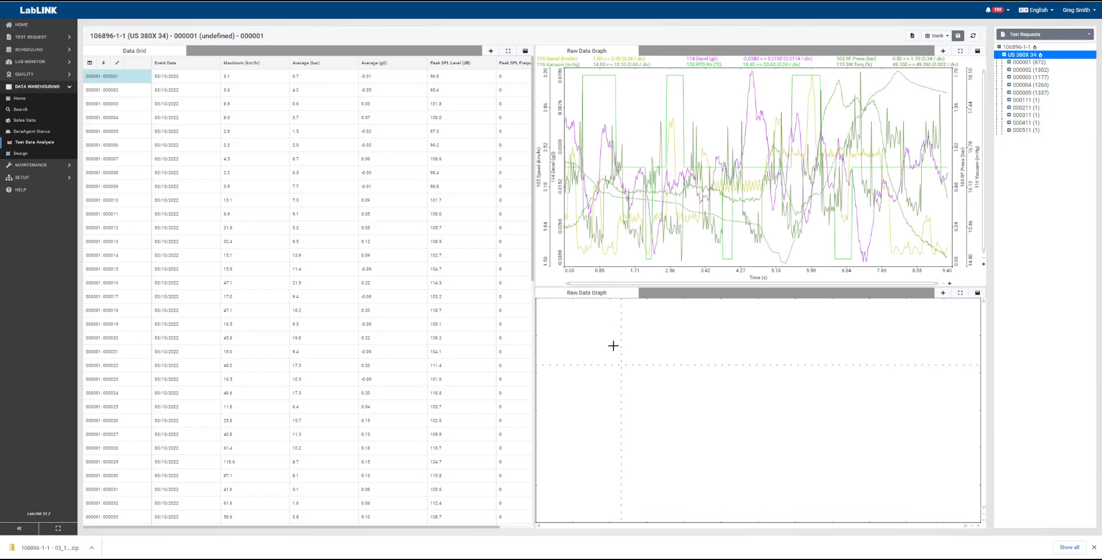
left_click(587, 292)
left_click(552, 386)
mouse_move(580, 435)
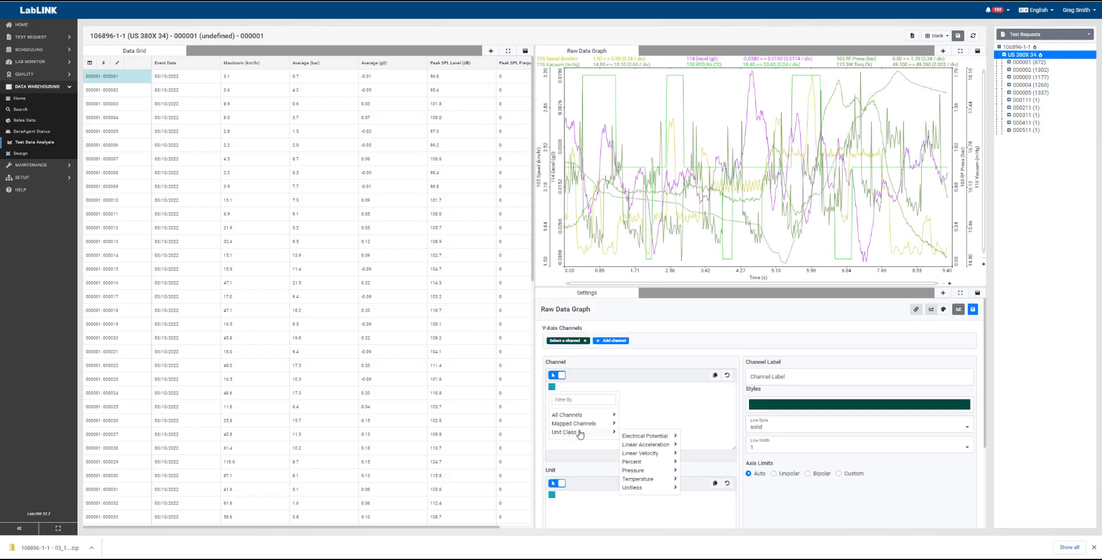
mouse_move(661, 471)
left_click(698, 490)
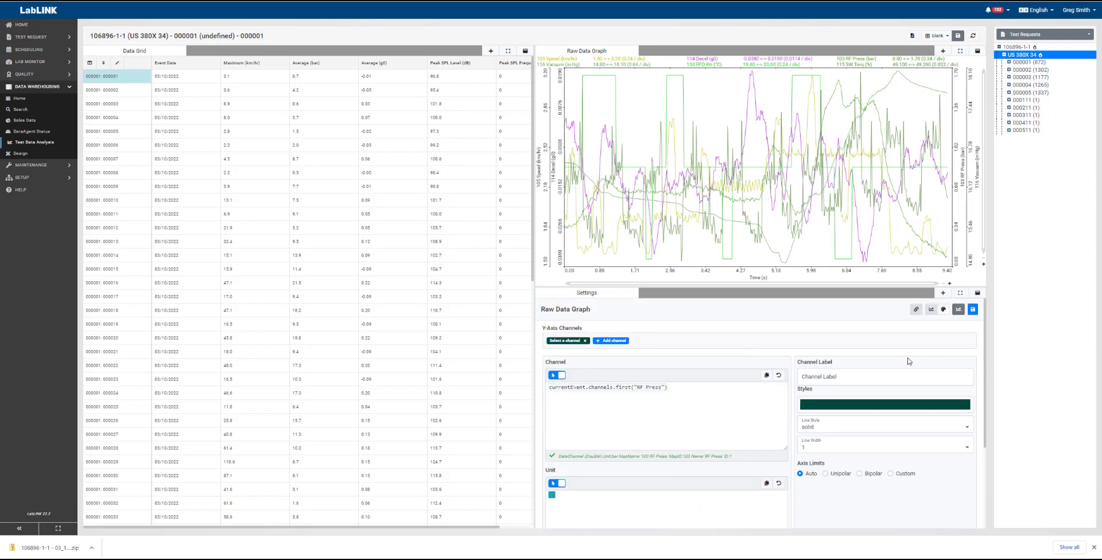
left_click(958, 310)
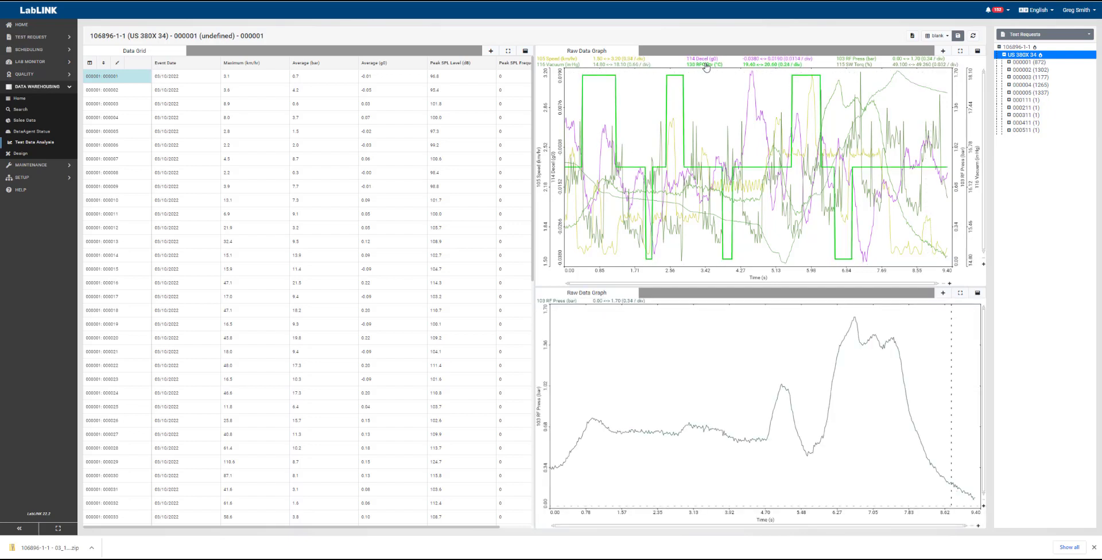
Hide the 103 RF Press and 130 RFO Rtr traces in the first graph and examine a boxed region of the remaining traces up close
left_click(859, 59)
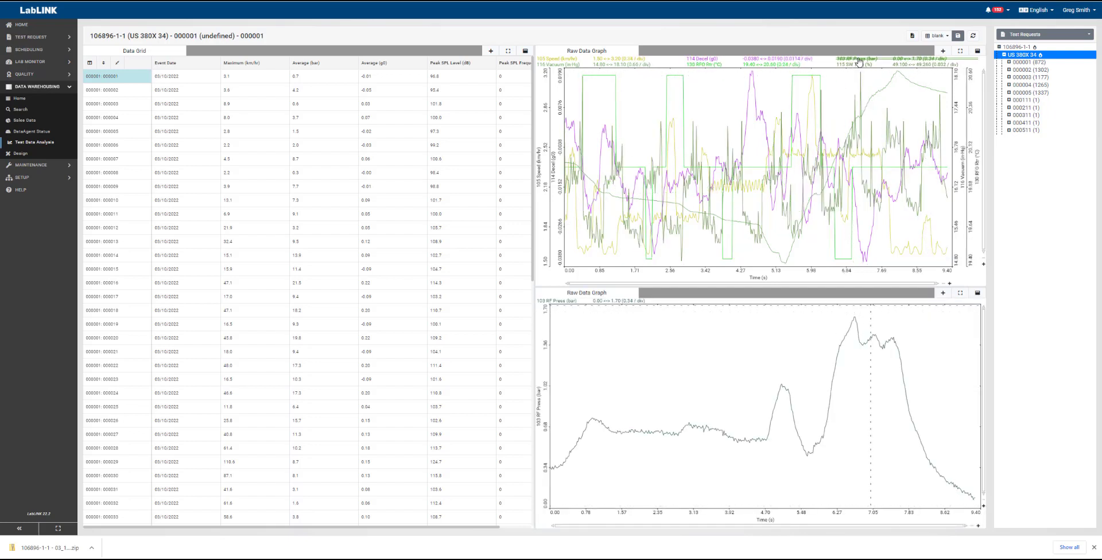
left_click(704, 65)
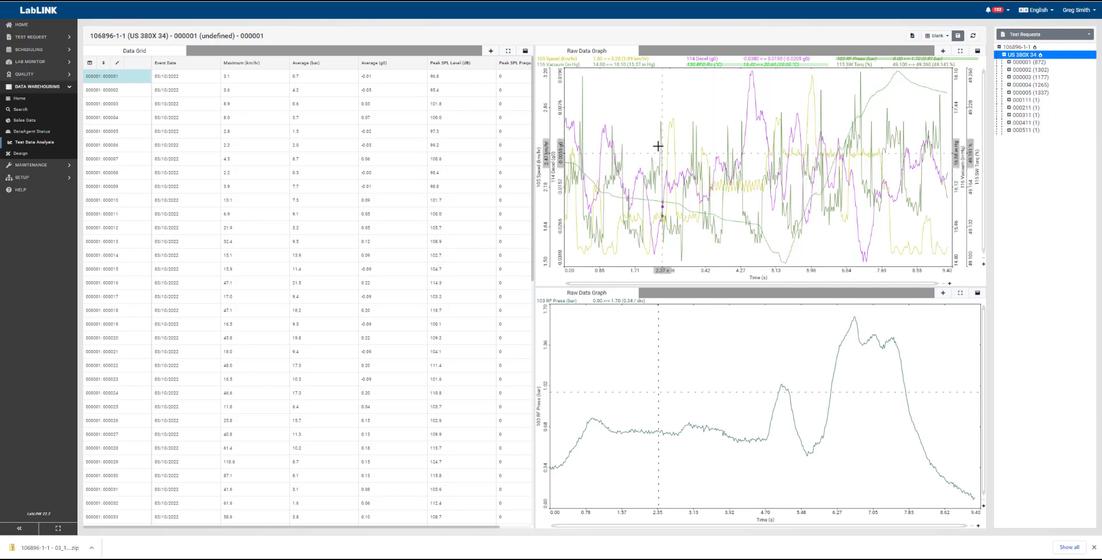
left_click_drag(643, 108, 763, 243)
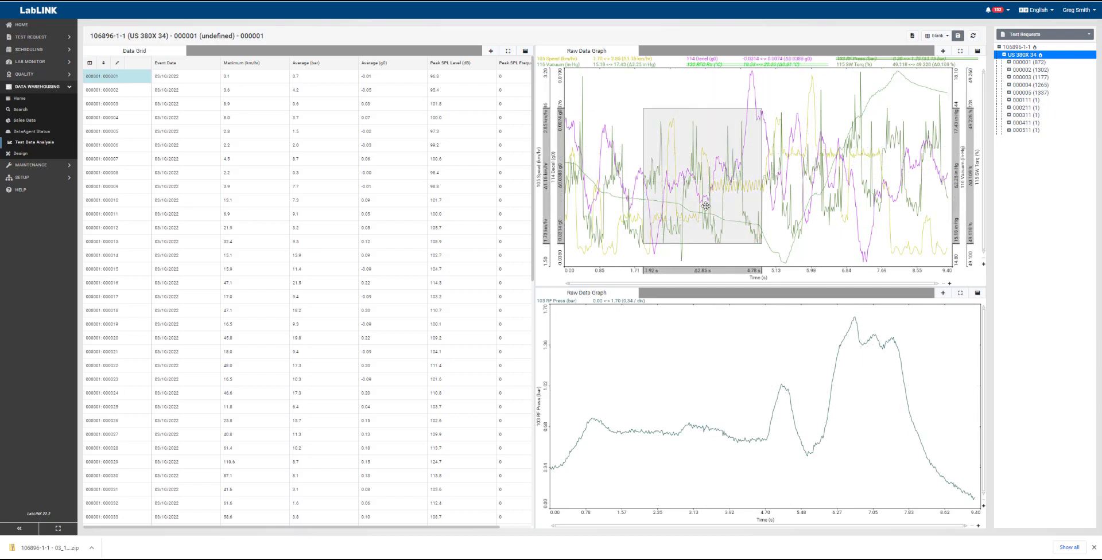
left_click(703, 178)
scroll(703, 179, "up", 4)
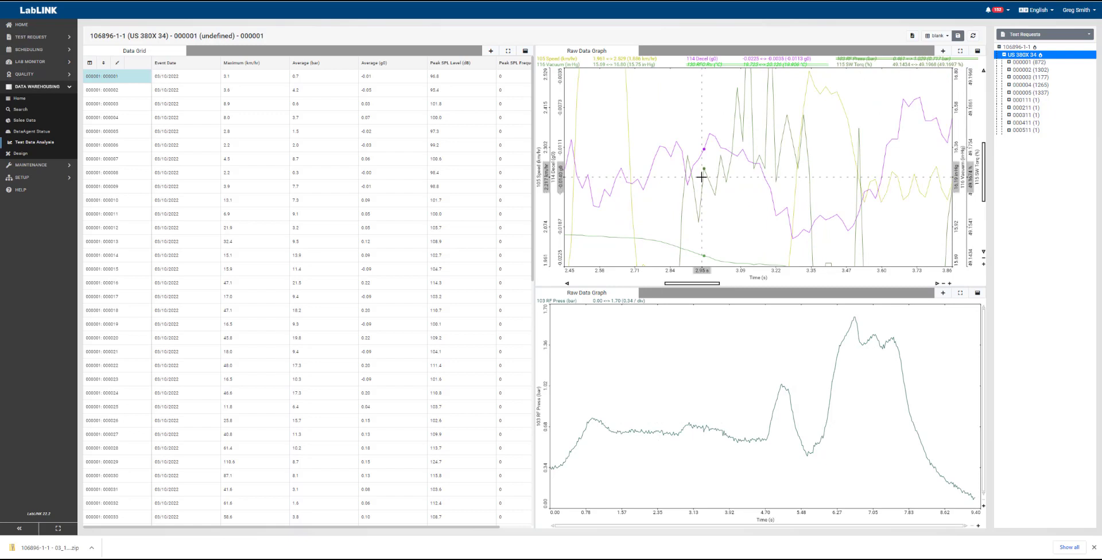
scroll(702, 183, "down", 4)
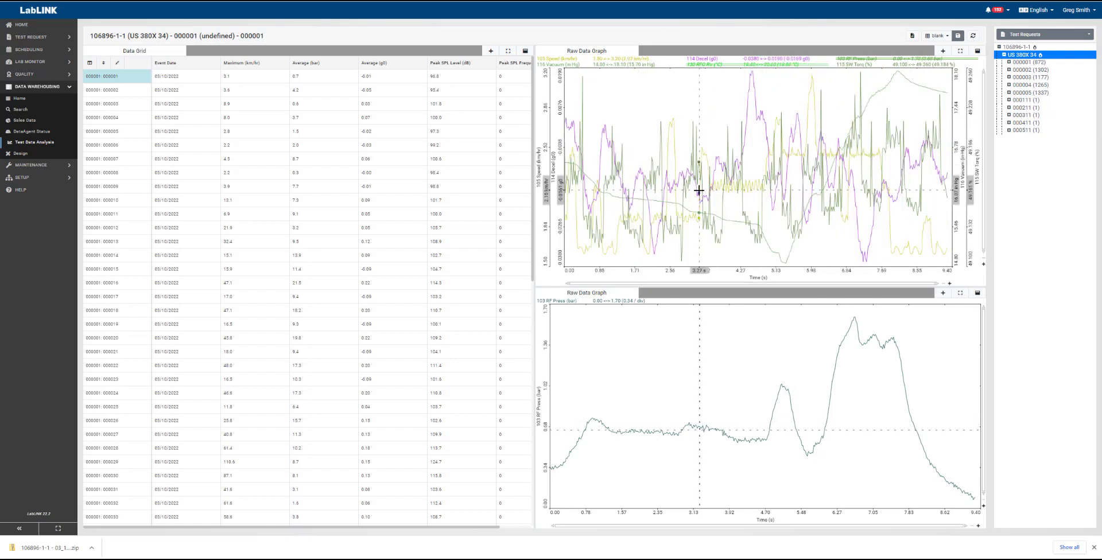
Split the Data Grid view downward and add an NVH Graph displaying the SPEC 5: Cabin mic channel
right_click(172, 51)
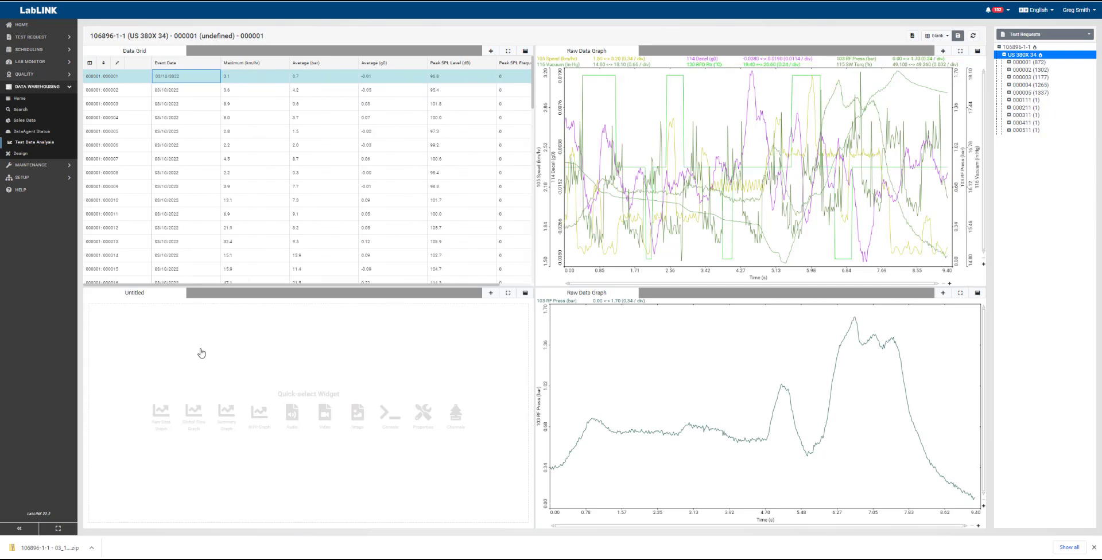
left_click(260, 415)
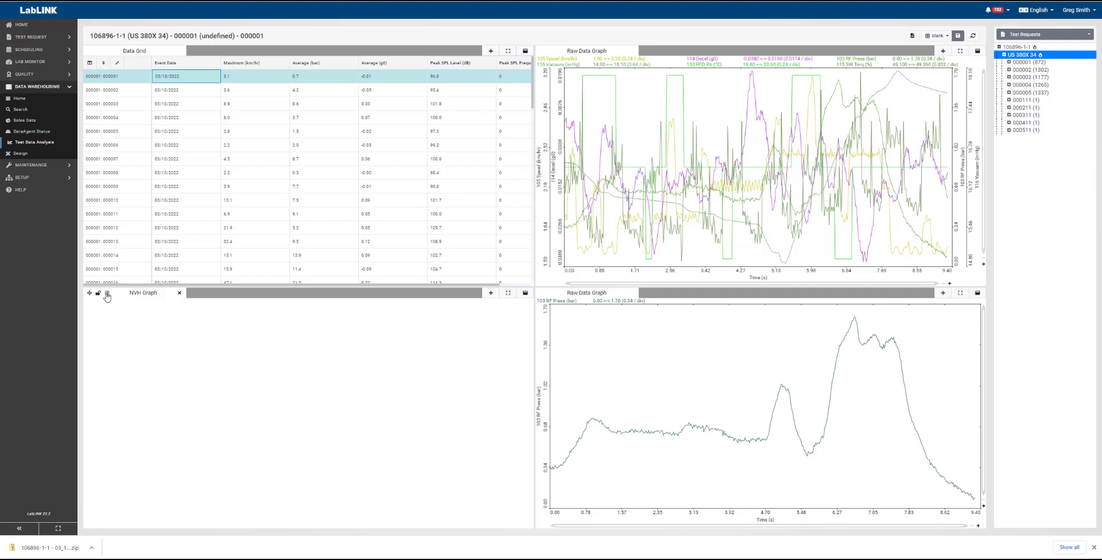
left_click(107, 296)
left_click(99, 372)
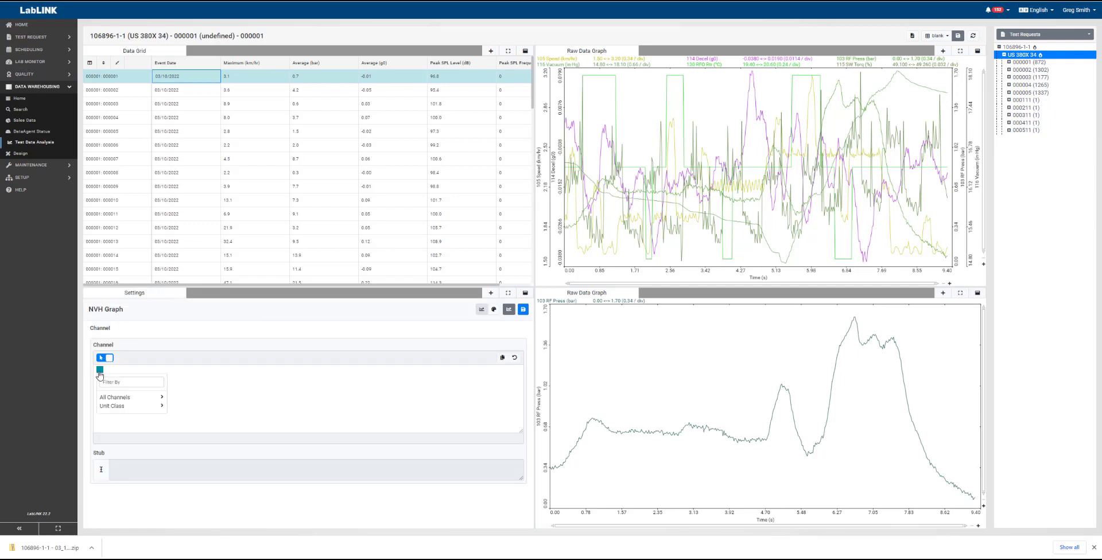
mouse_move(118, 402)
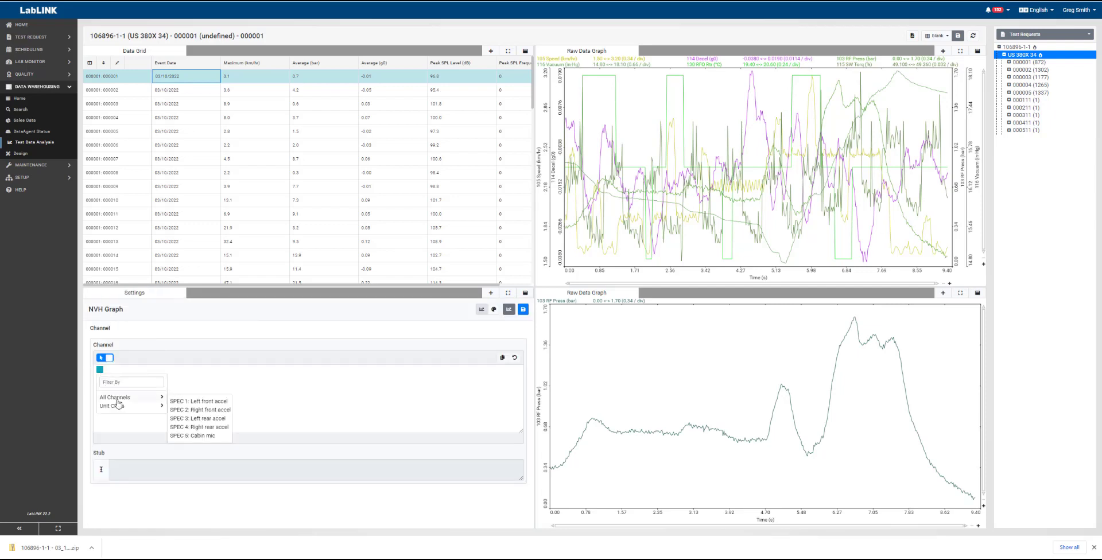
left_click(196, 437)
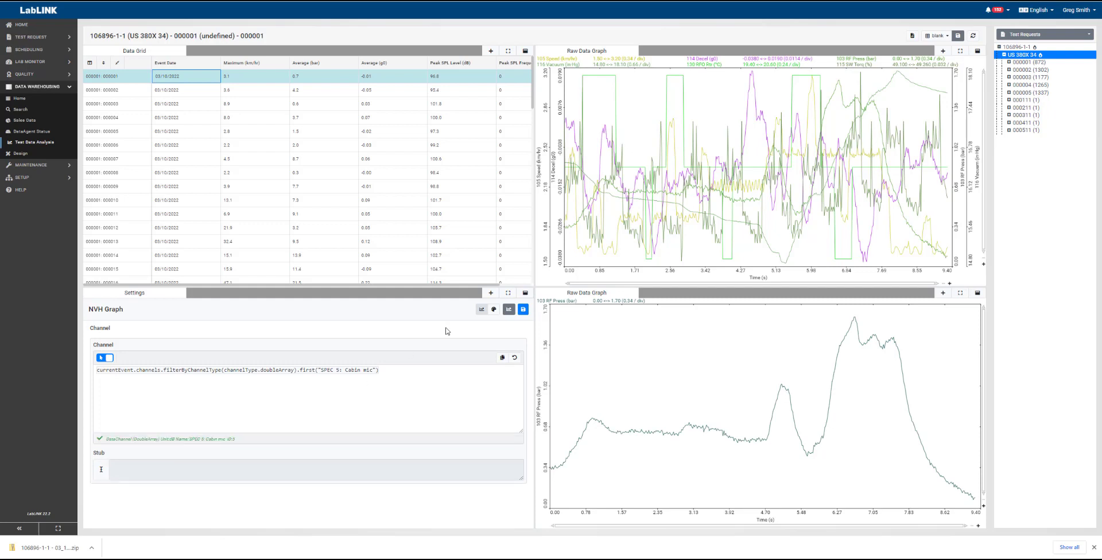
left_click(510, 310)
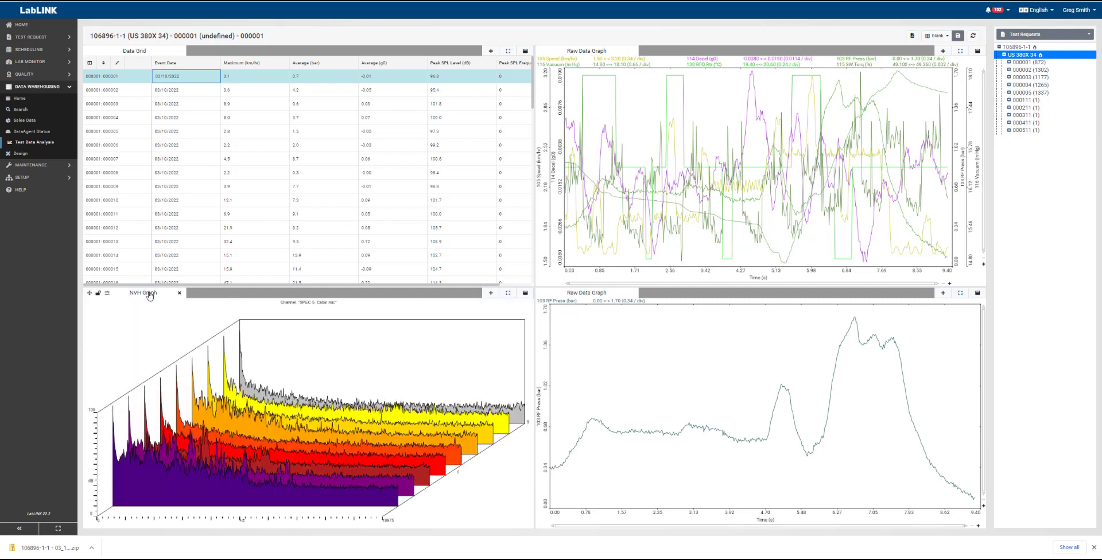
Split the Cabin mic NVH Graph view to the right and add an NVH Graph displaying the SPEC 1: Left front accel channel
right_click(151, 296)
left_click(168, 350)
left_click(421, 393)
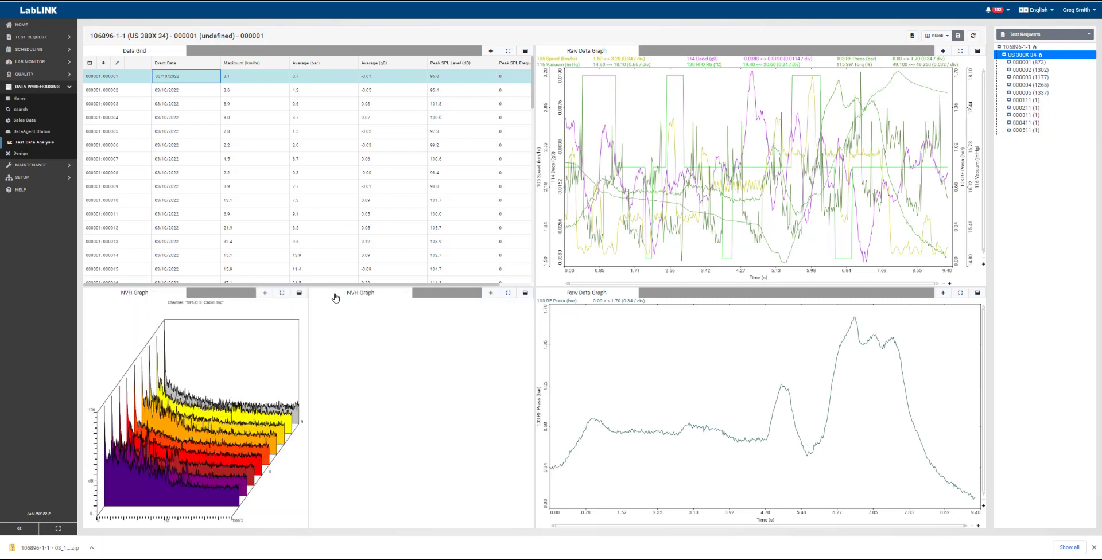
left_click(326, 370)
left_click(425, 405)
left_click(510, 310)
Split the Left front accel graph view to the right and add an NVH Graph displaying the SPEC 2: Right front accel channel
right_click(379, 294)
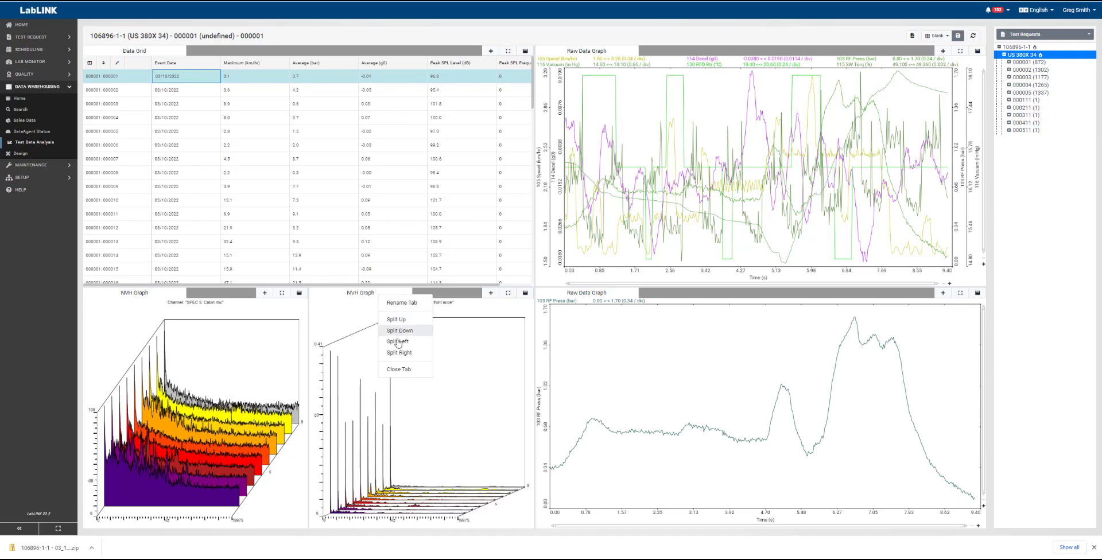
left_click(445, 346)
left_click(449, 404)
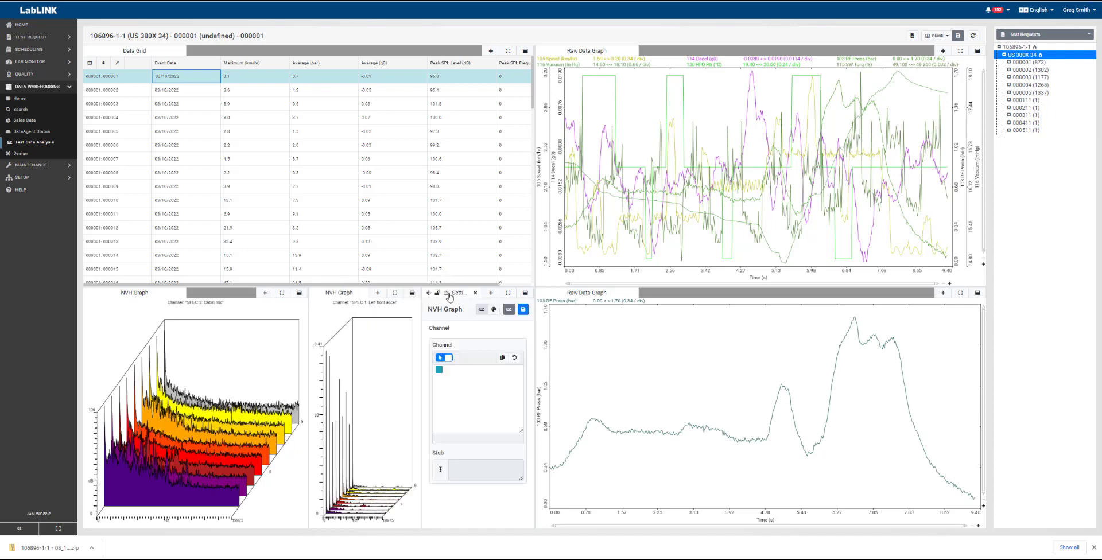
left_click(440, 371)
mouse_move(458, 402)
left_click(540, 410)
left_click(509, 310)
Split the Left front accel graph view downward and add an NVH Graph displaying the SPEC 3: Left rear accel channel
right_click(348, 294)
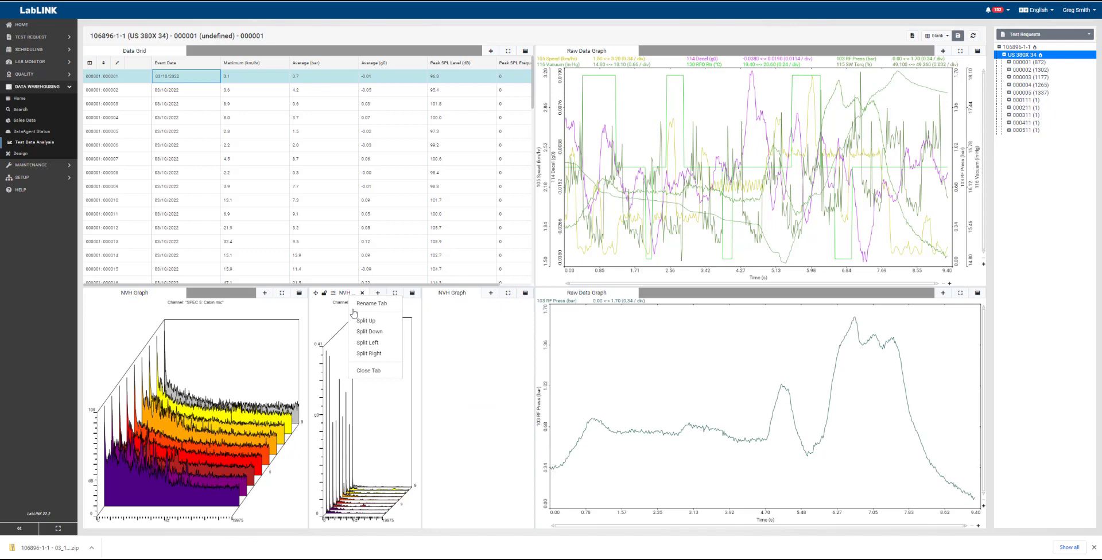
left_click(374, 331)
left_click(338, 474)
left_click(357, 426)
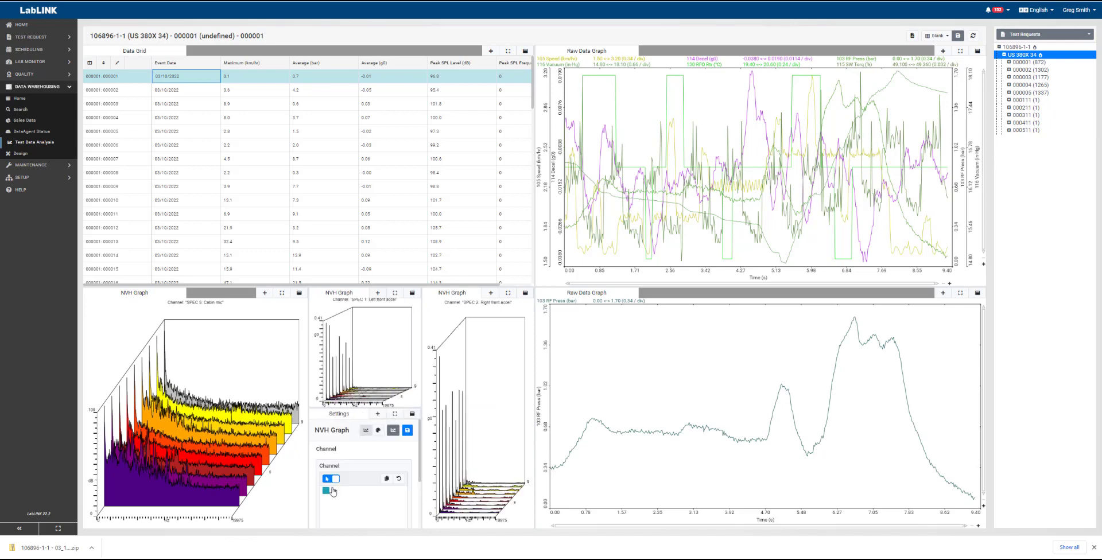
left_click(367, 497)
left_click(437, 519)
left_click(408, 430)
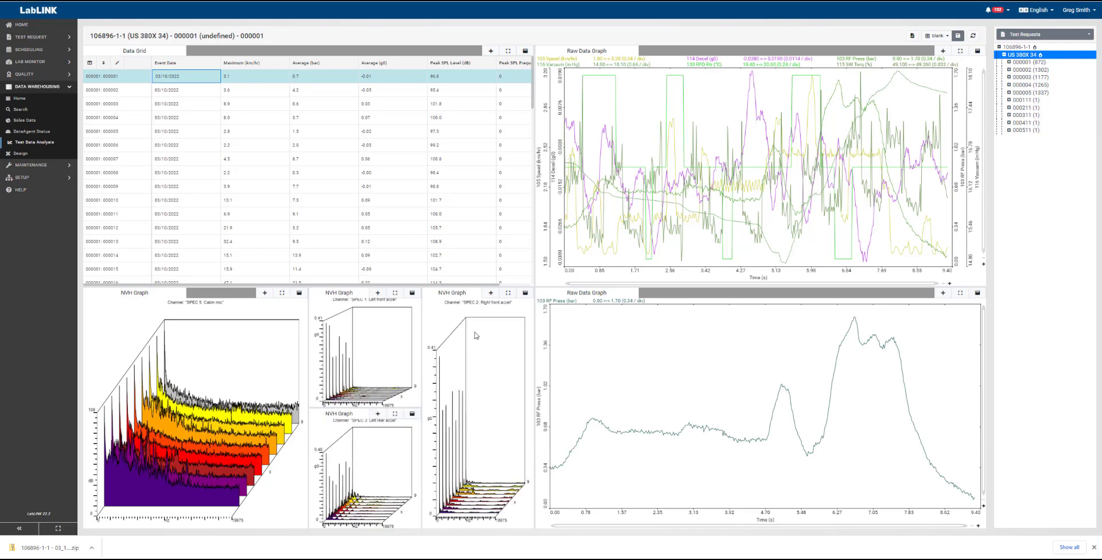
Split the Right front accel graph view downward and add an NVH Graph displaying the SPEC 4: Right rear accel channel
right_click(453, 294)
left_click(479, 333)
left_click(447, 414)
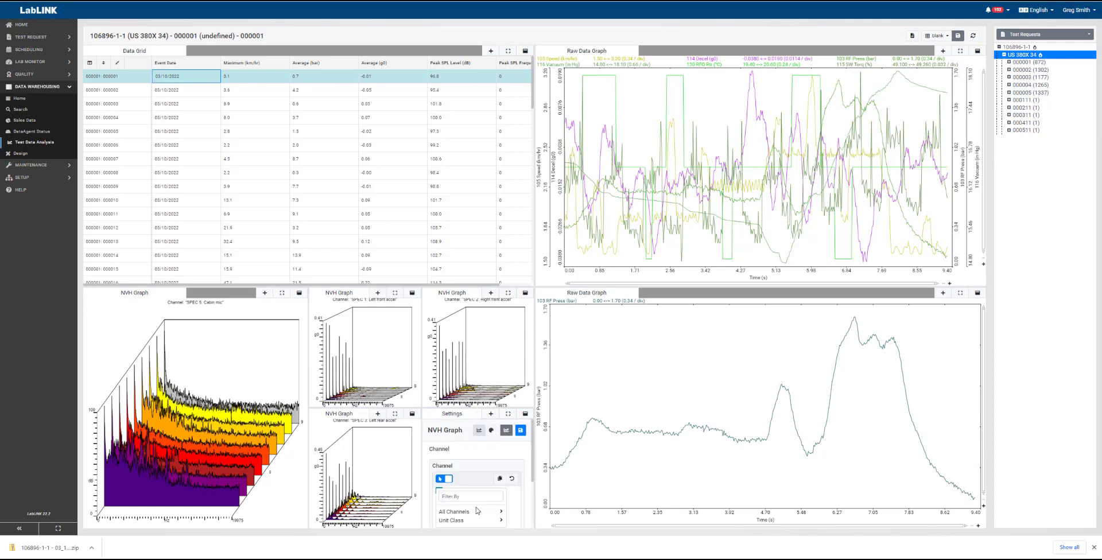
left_click(520, 519)
left_click(486, 442)
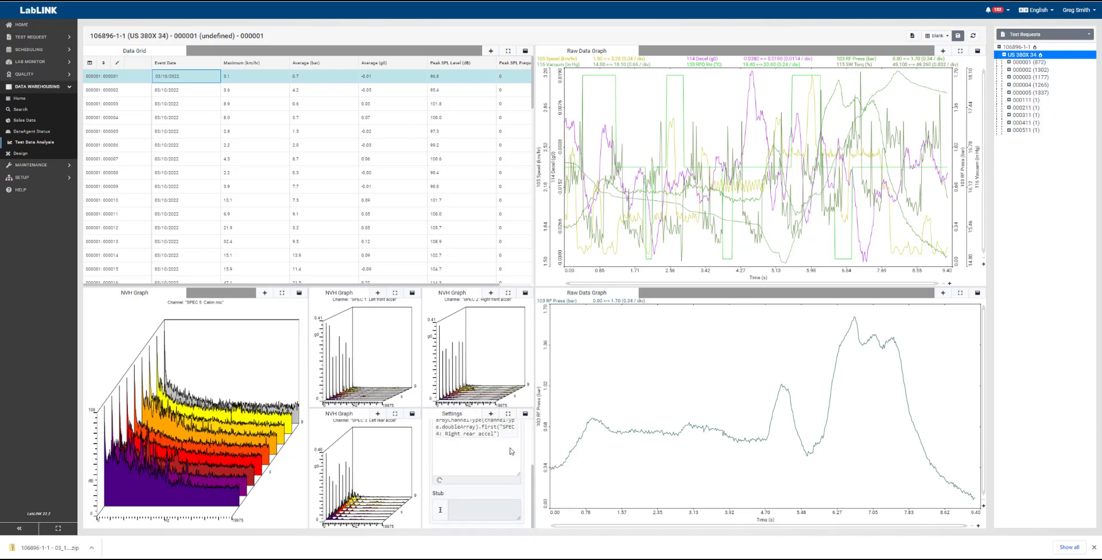
left_click(507, 432)
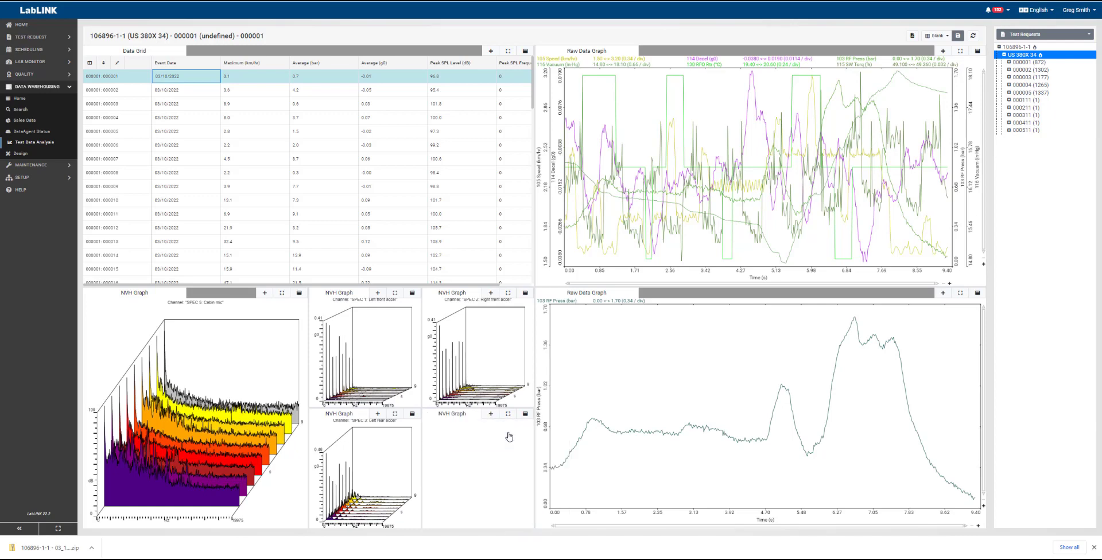
Step through the Data Grid events from 000004 back up to 000001 and compare their raw data and NVH graphs
left_click(253, 117)
key("Up")
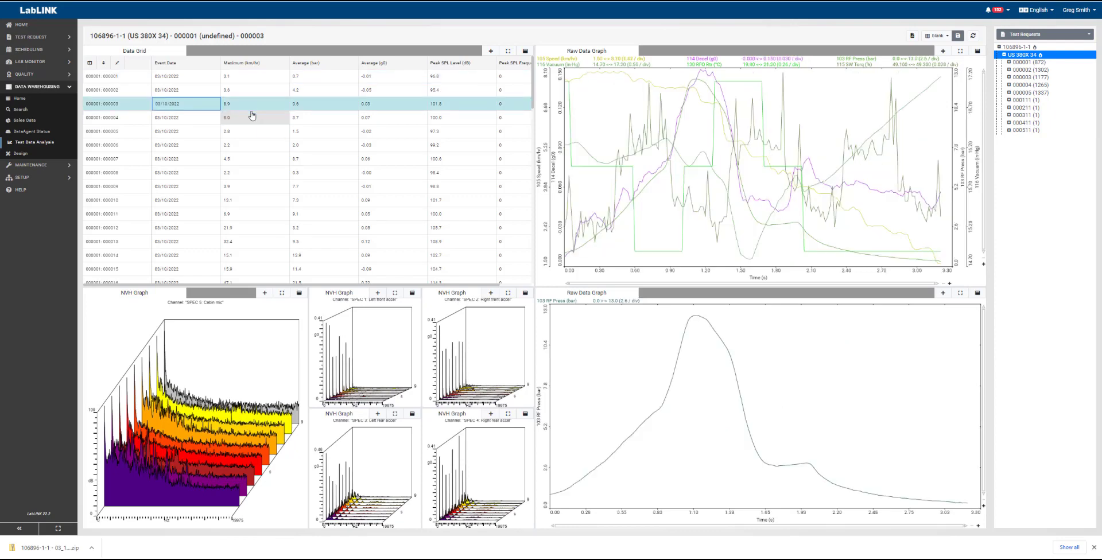
key("Left")
key("Up")
key("Up")
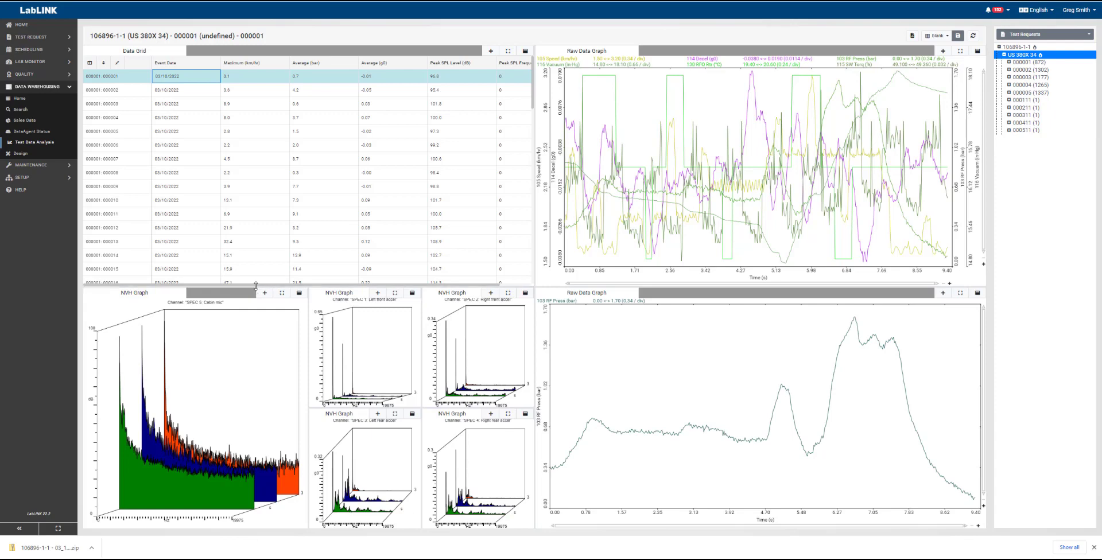
Enlarge the NVH graphs by reducing the Data Grid's height and narrowing the Raw Data Graph views
left_click_drag(256, 287, 255, 191)
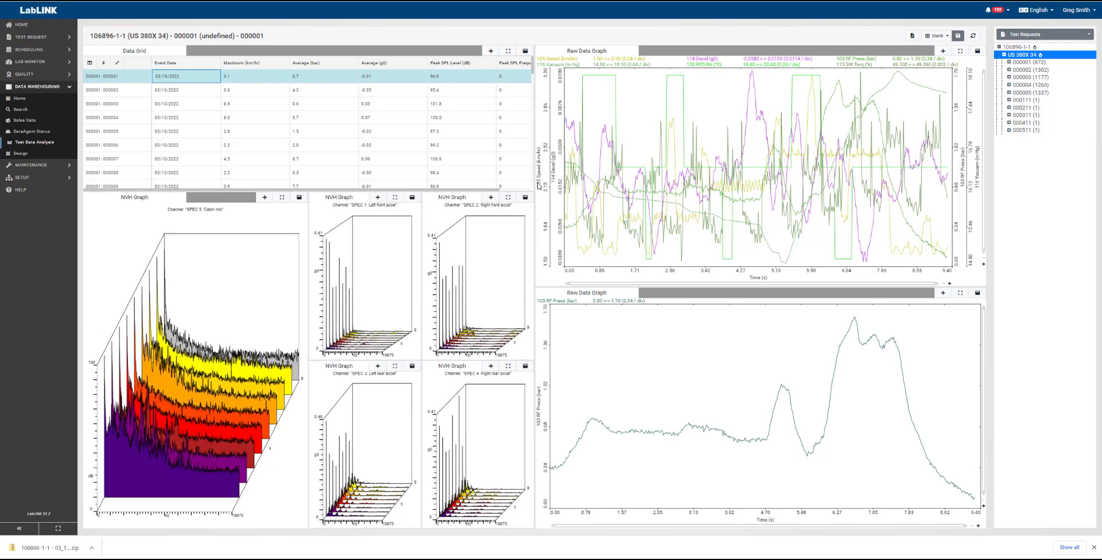
left_click_drag(575, 182, 613, 191)
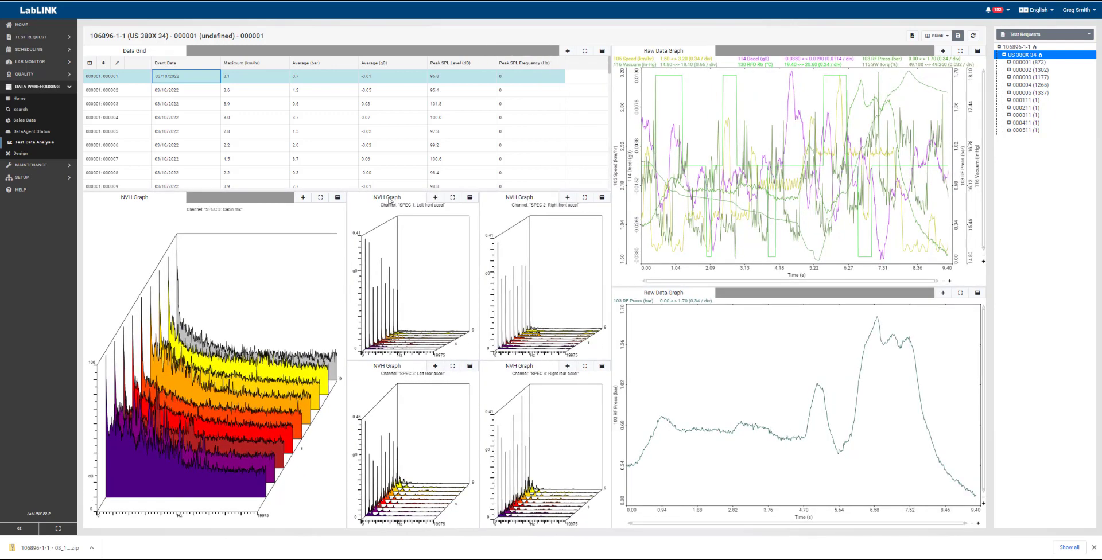
Step through the Data Grid events from 000005 down to 000009 and examine how their raw data and NVH graphs differ
left_click(370, 131)
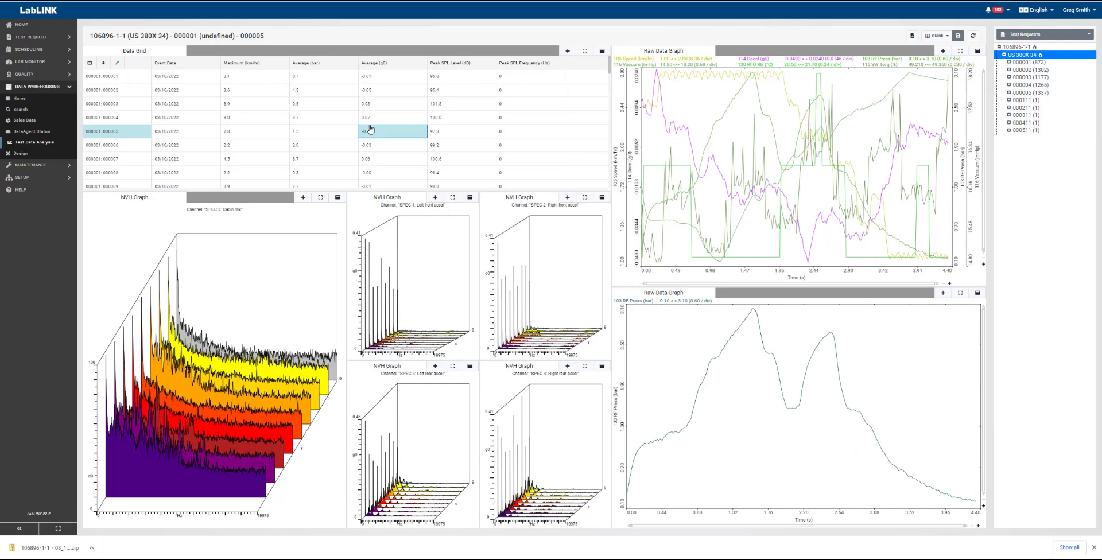
key("Down")
key("Down")
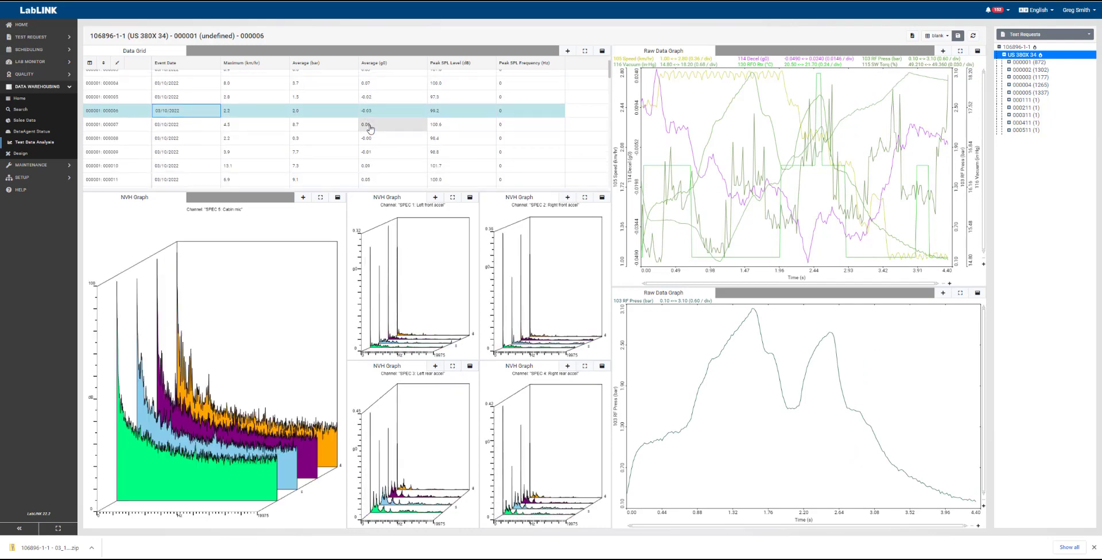
key("Down")
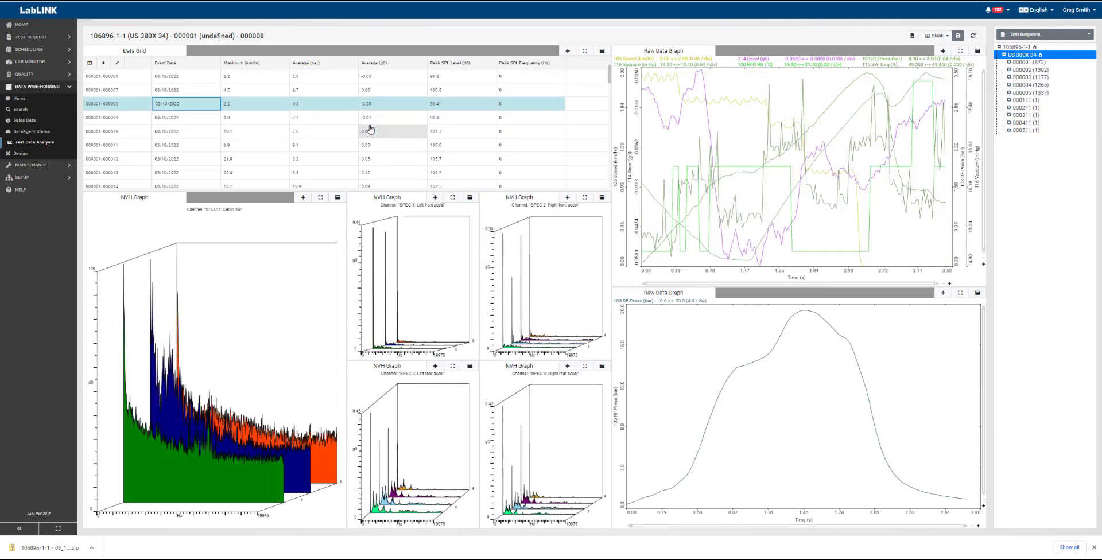
key("Down")
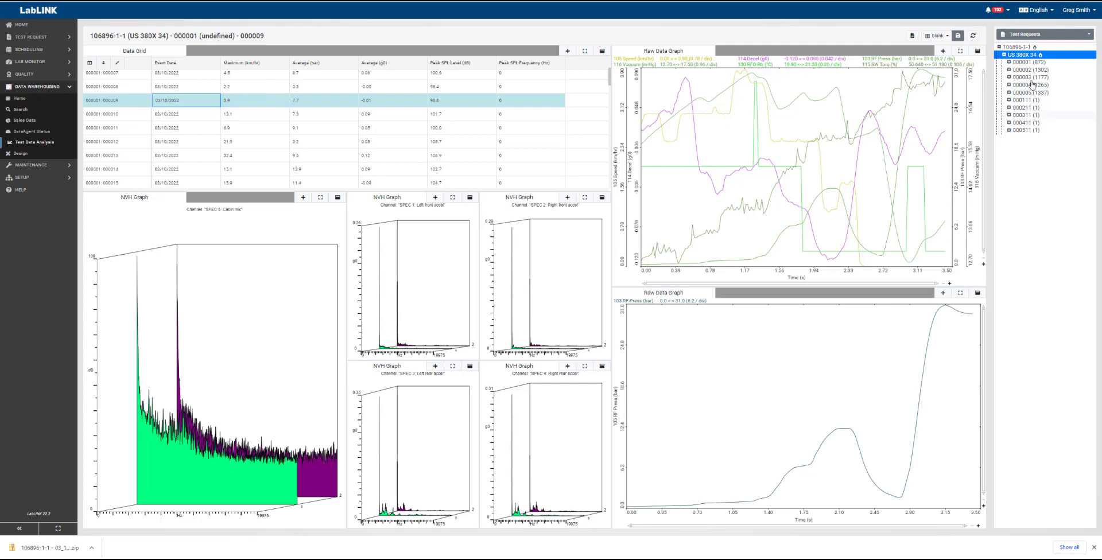
Select group 000001 under US 380X 34 and sort the Data Grid by Maximum (km/hr) in ascending order
left_click(1031, 63)
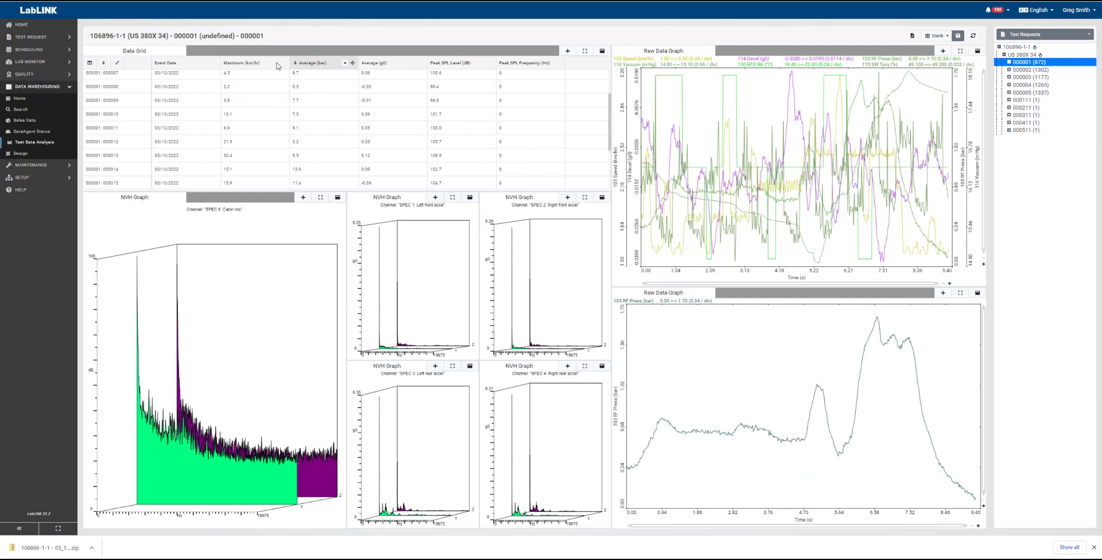
left_click(227, 65)
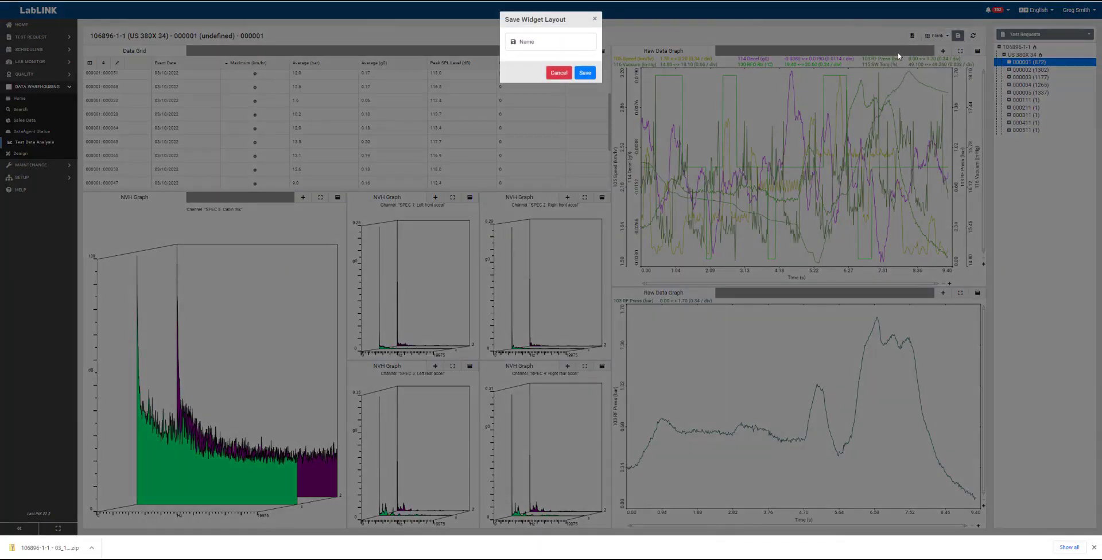
Save the widget layout under the name Demo Layout
left_click(581, 49)
type("Demo Layout")
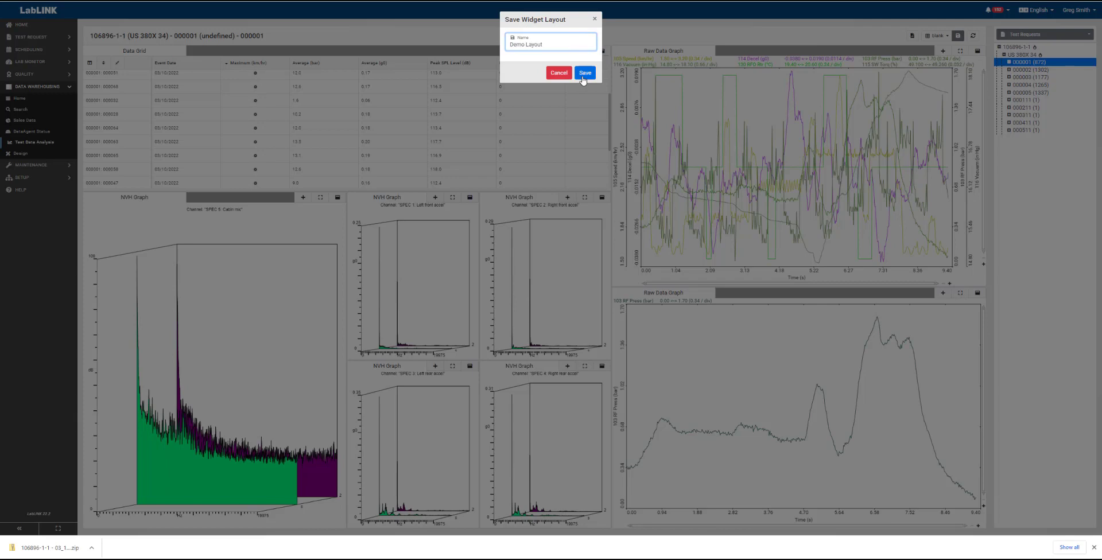
left_click(584, 76)
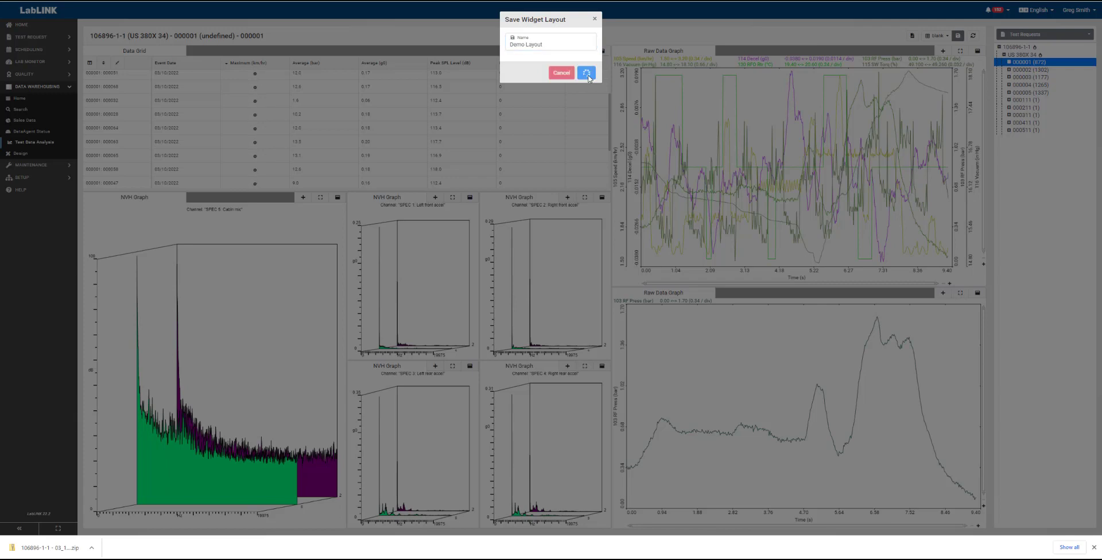